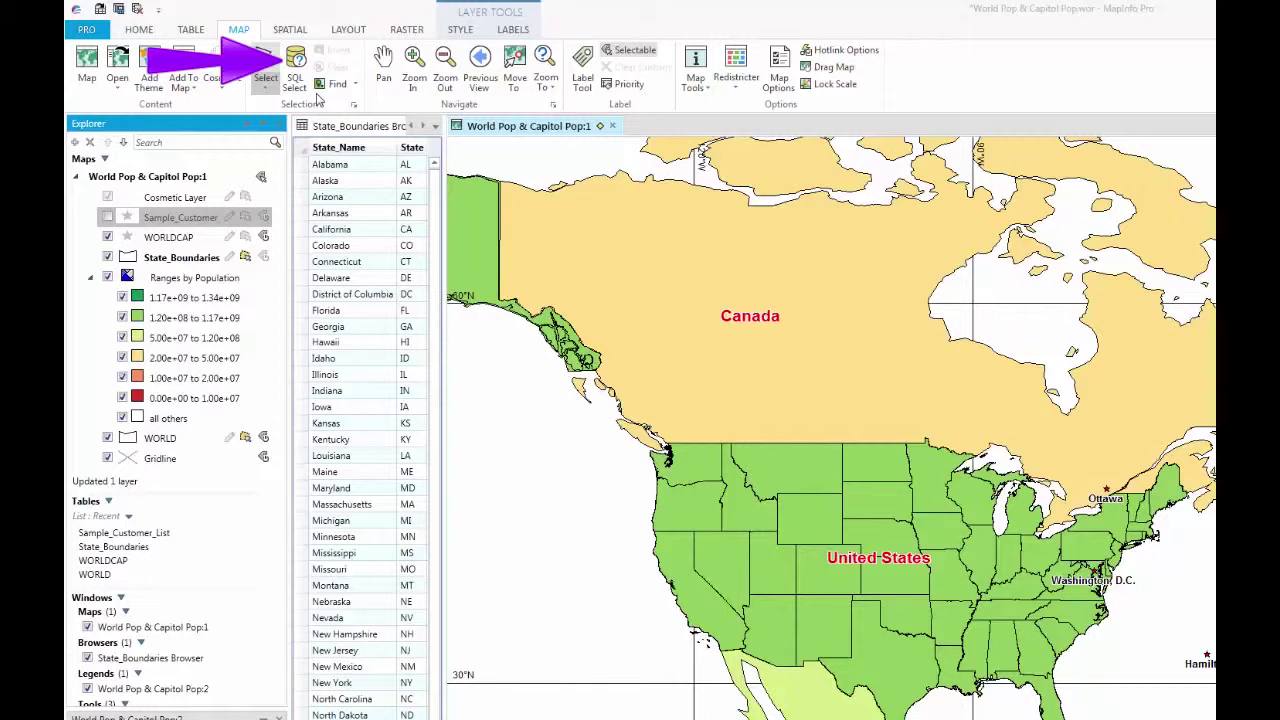
# - Build an SQL Select on State_Boundaries with the condition State Like "A%" and verify the syntax
pyautogui.click(295, 76)
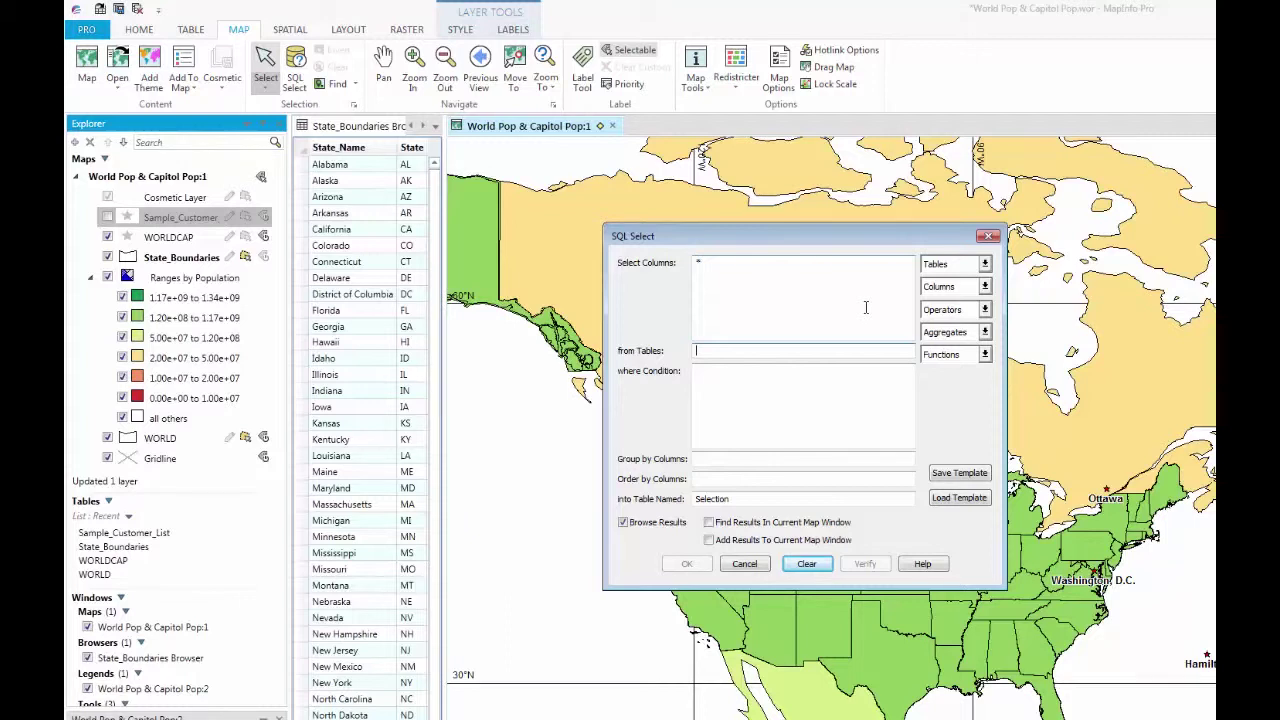
pyautogui.click(940, 266)
pyautogui.click(978, 300)
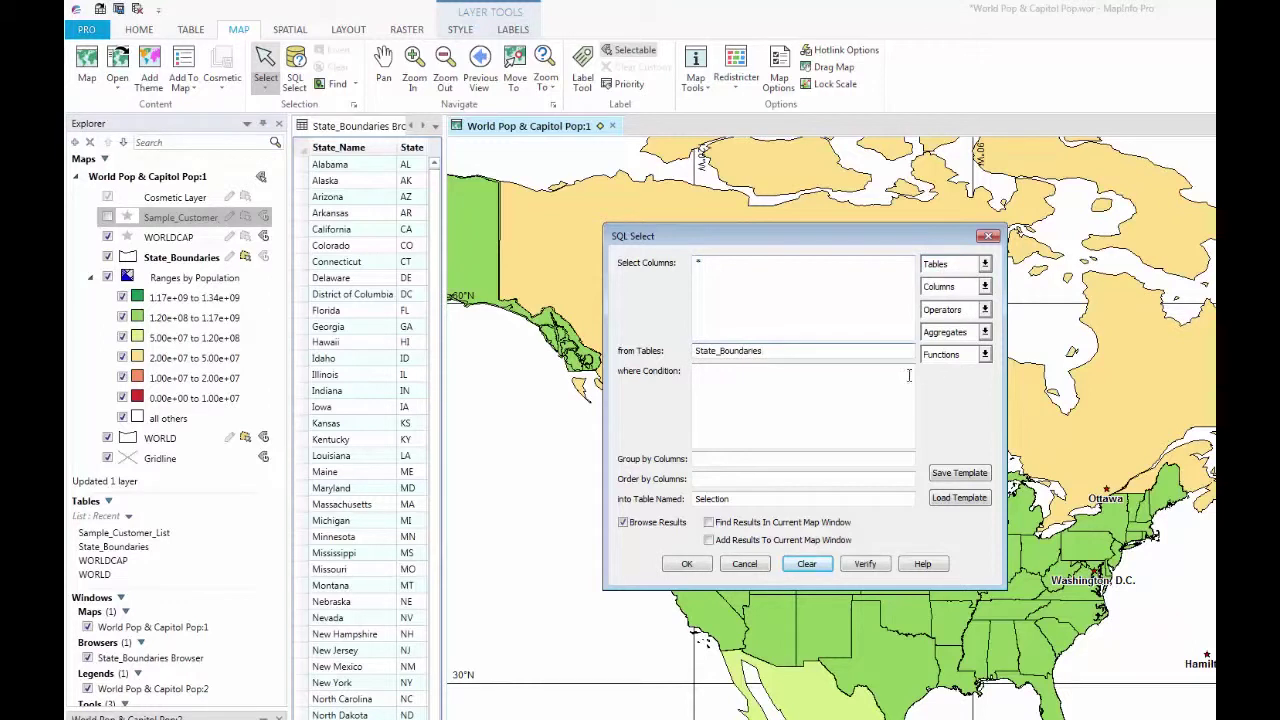
pyautogui.click(958, 287)
pyautogui.click(966, 316)
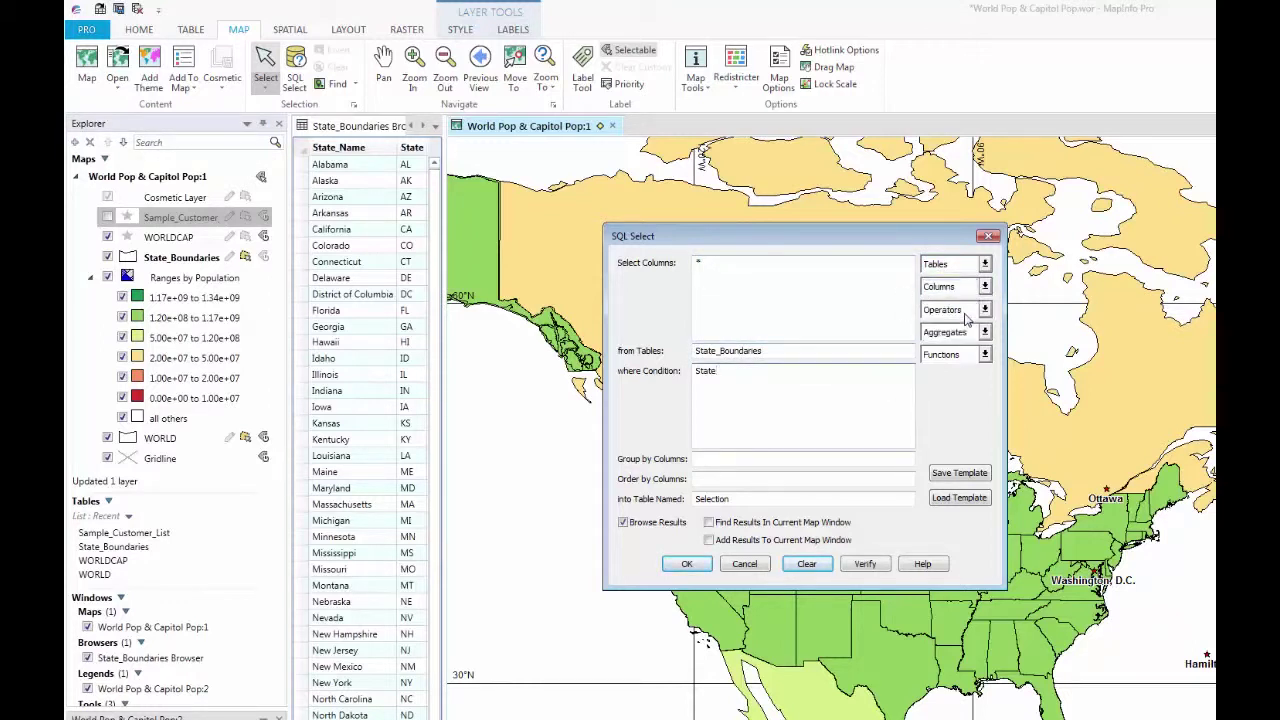
pyautogui.click(966, 316)
pyautogui.click(960, 396)
pyautogui.write('"A%')
pyautogui.click(865, 564)
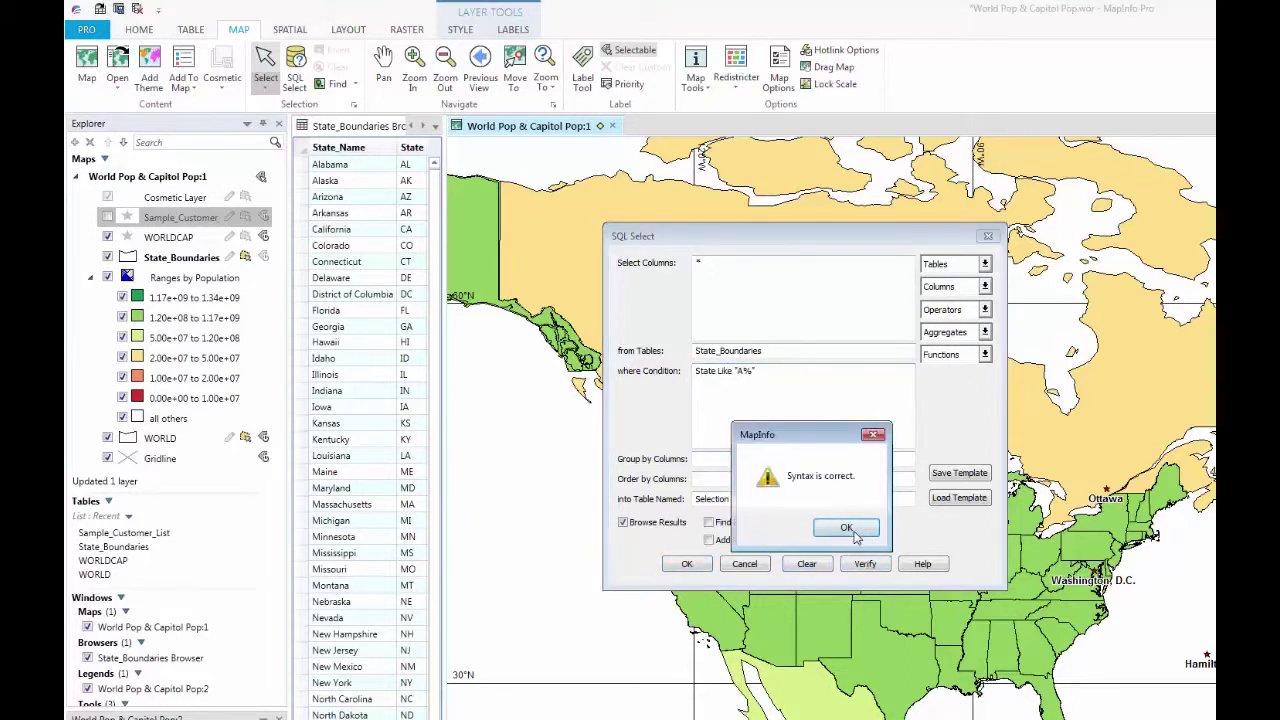
pyautogui.click(852, 533)
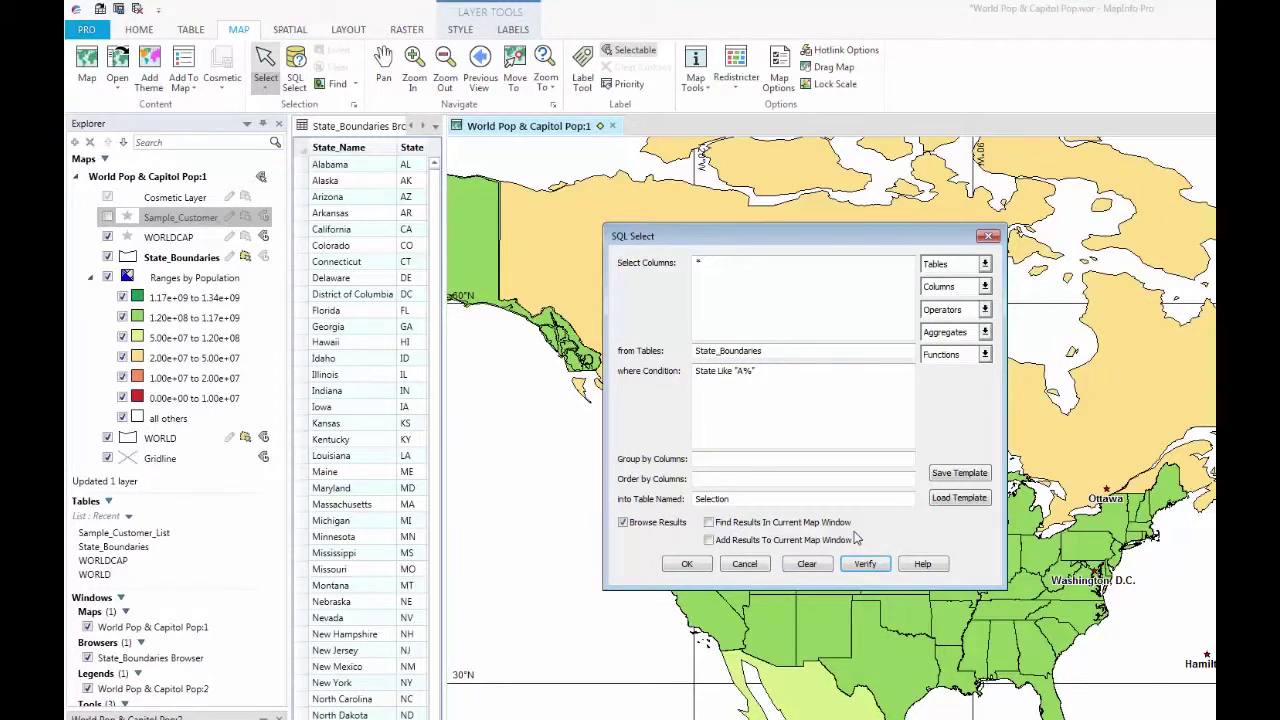
# - Show the results in a browser and the current map, then run the query
pyautogui.click(675, 533)
pyautogui.click(675, 533)
pyautogui.click(710, 524)
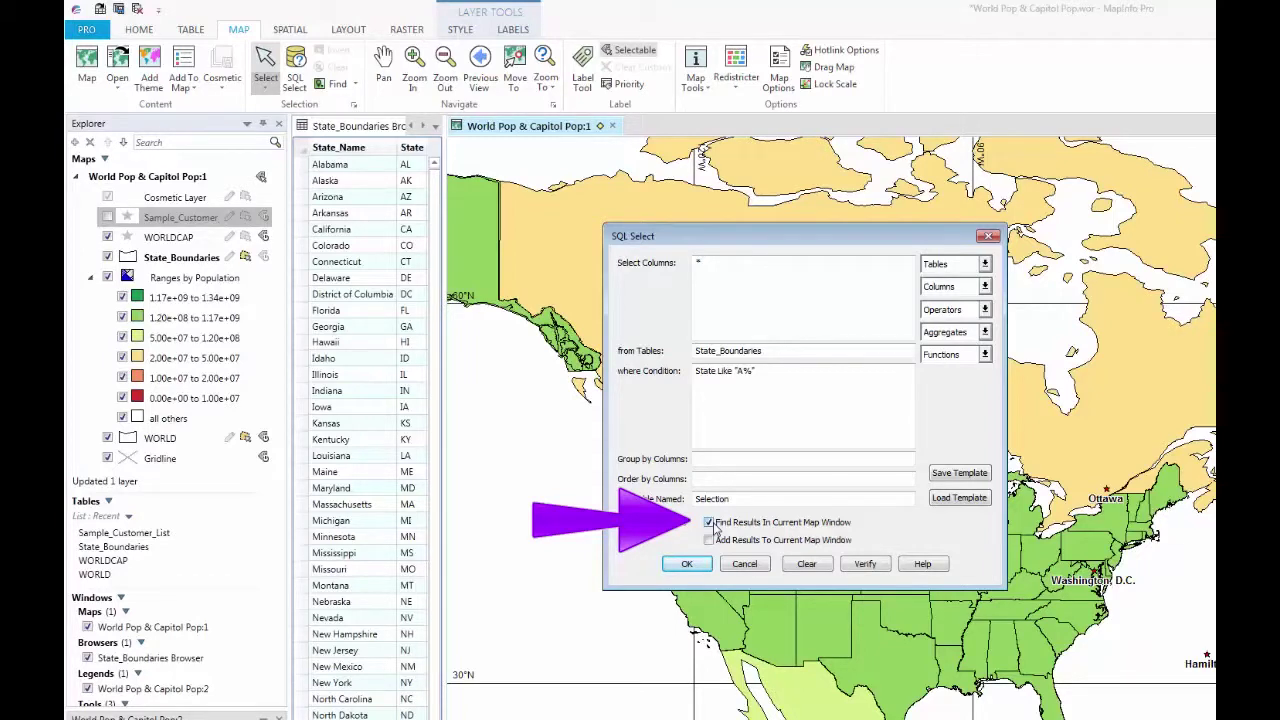
pyautogui.click(687, 564)
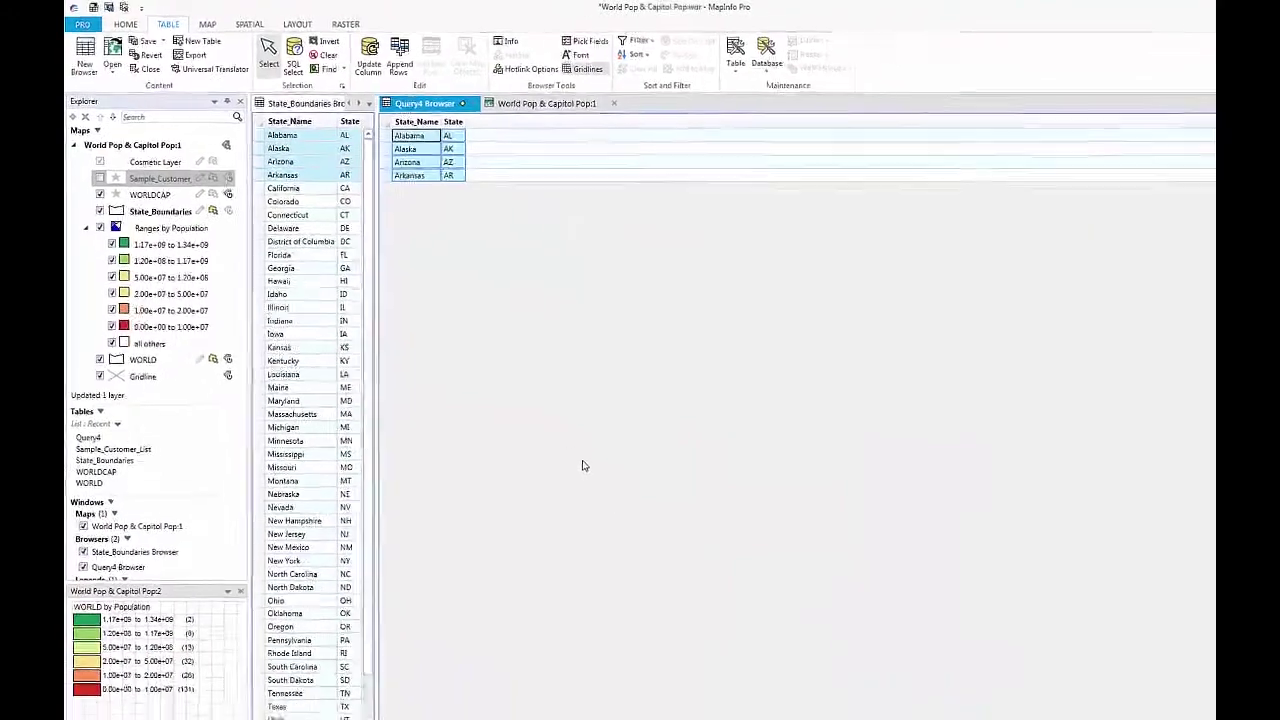
# - Check the A-states on the map, review the Query4 results and save options, then open WORLDCAP sorting
pyautogui.click(535, 104)
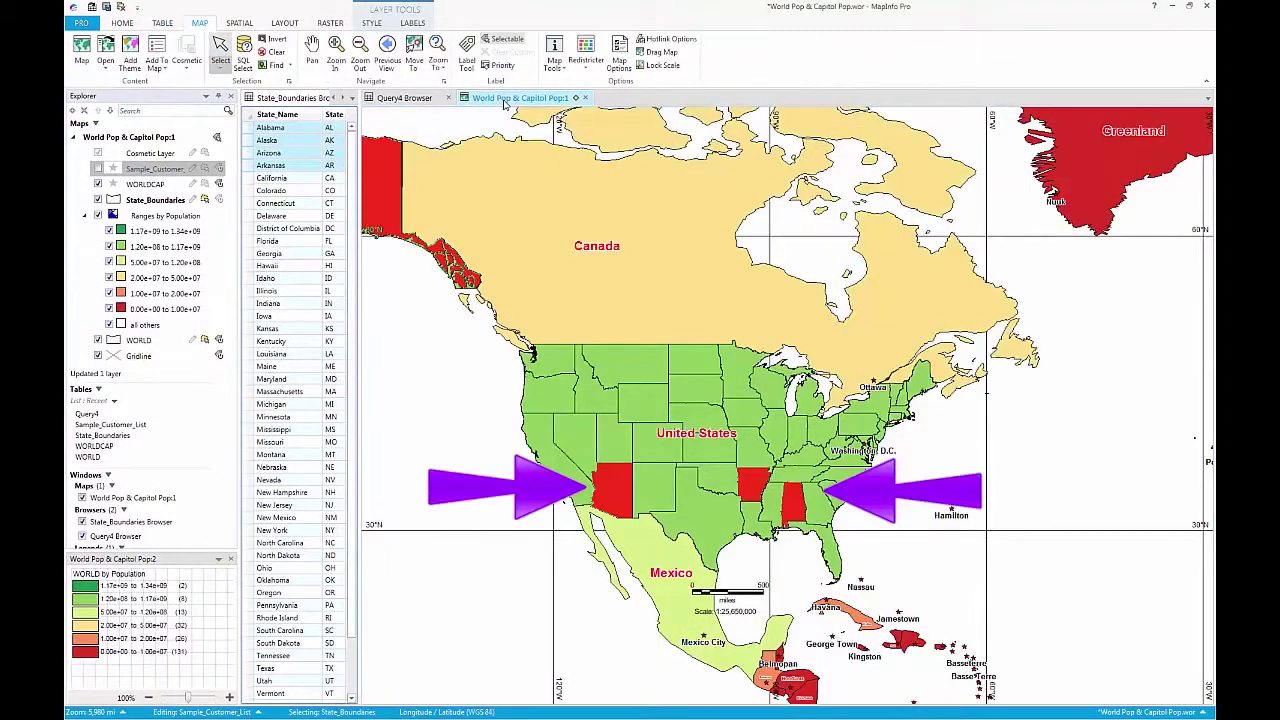
pyautogui.click(418, 98)
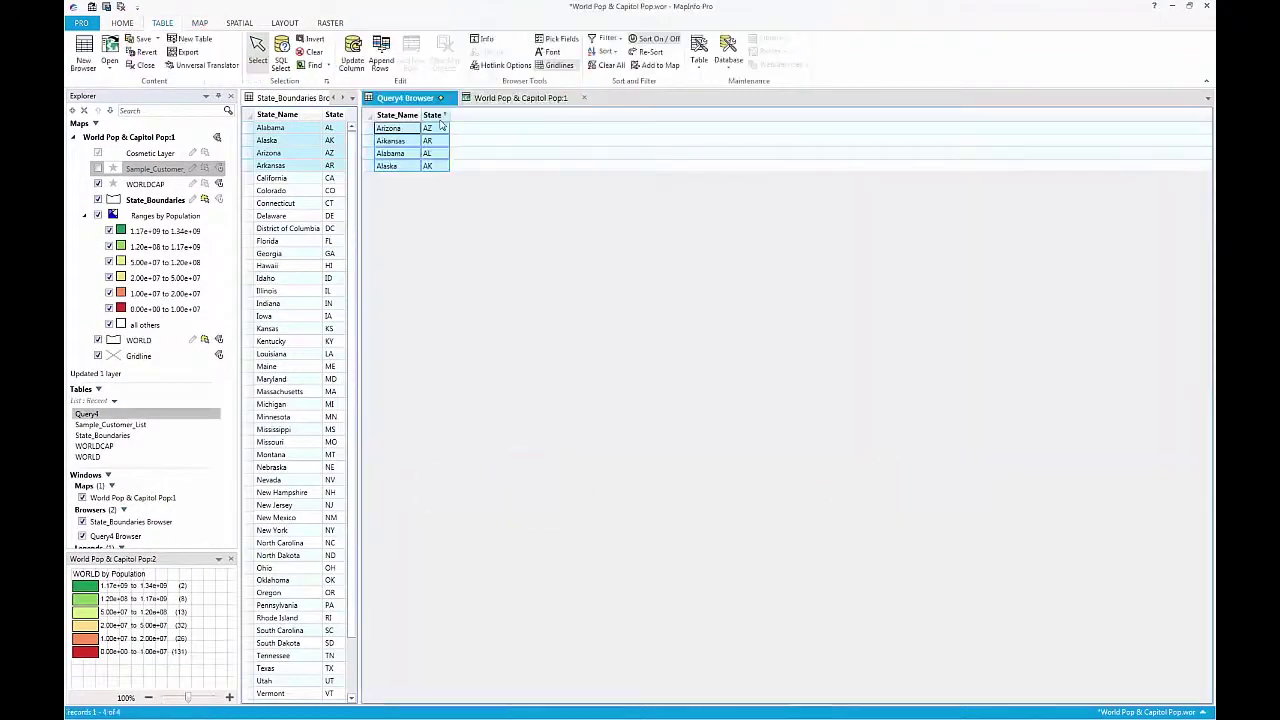
pyautogui.click(156, 40)
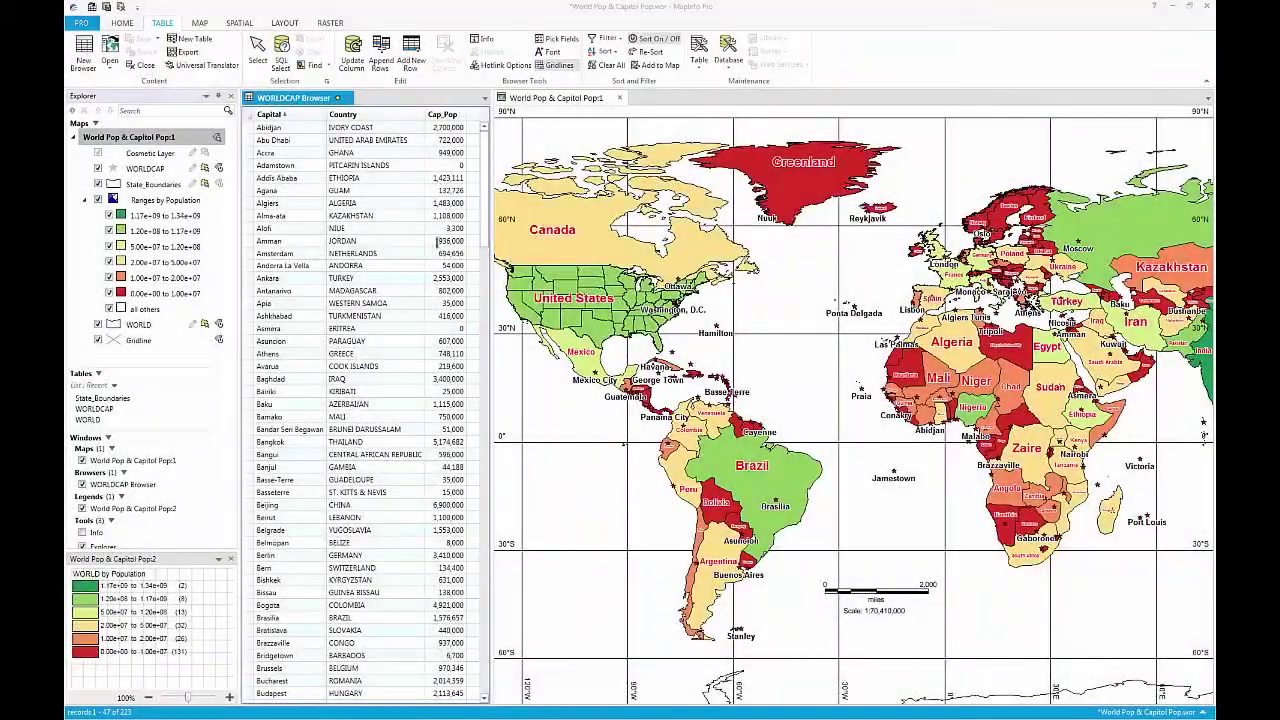
pyautogui.click(608, 55)
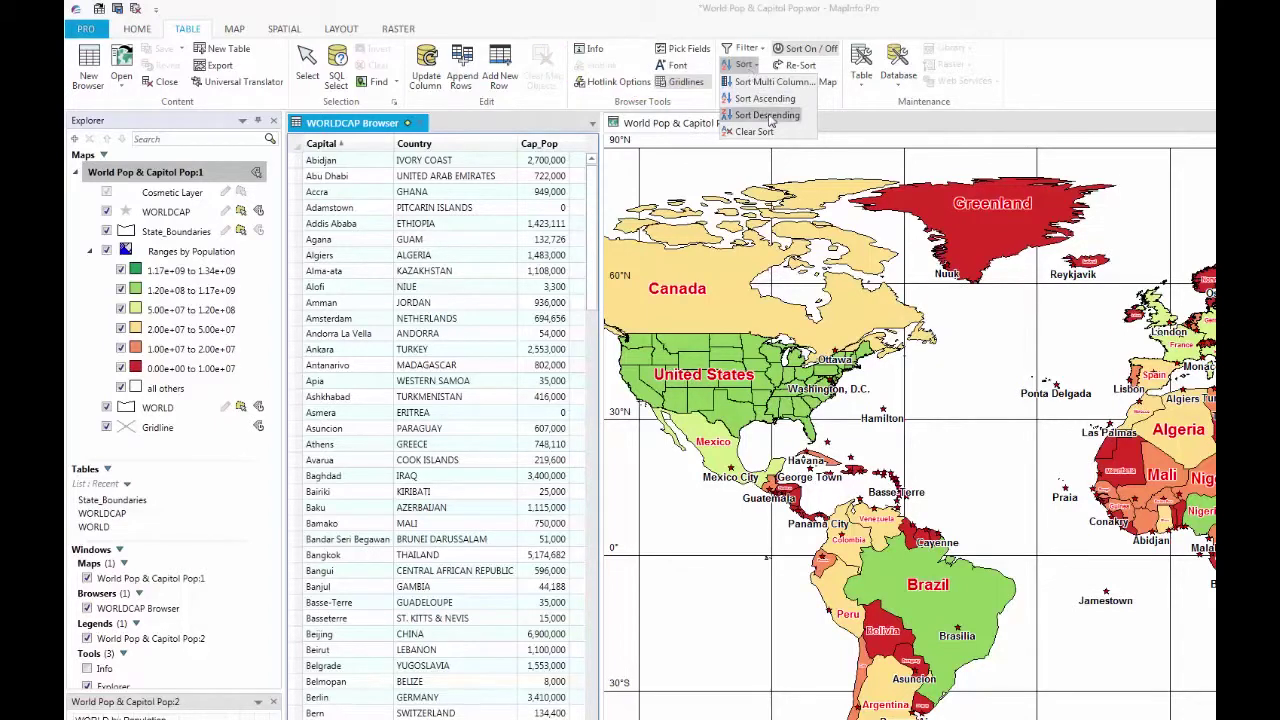
# - Sort the capitals descending and ascending, sort Cap_Pop both ways, then restore name order
pyautogui.click(766, 115)
pyautogui.click(766, 98)
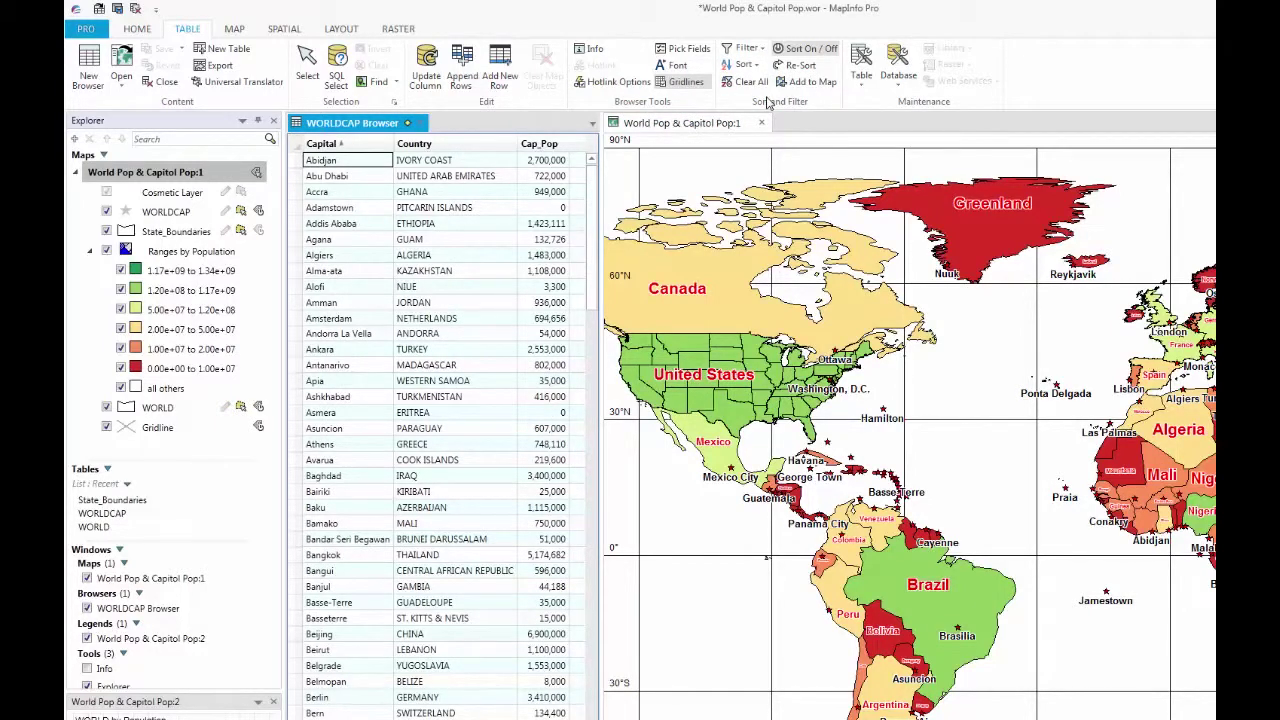
pyautogui.click(562, 146)
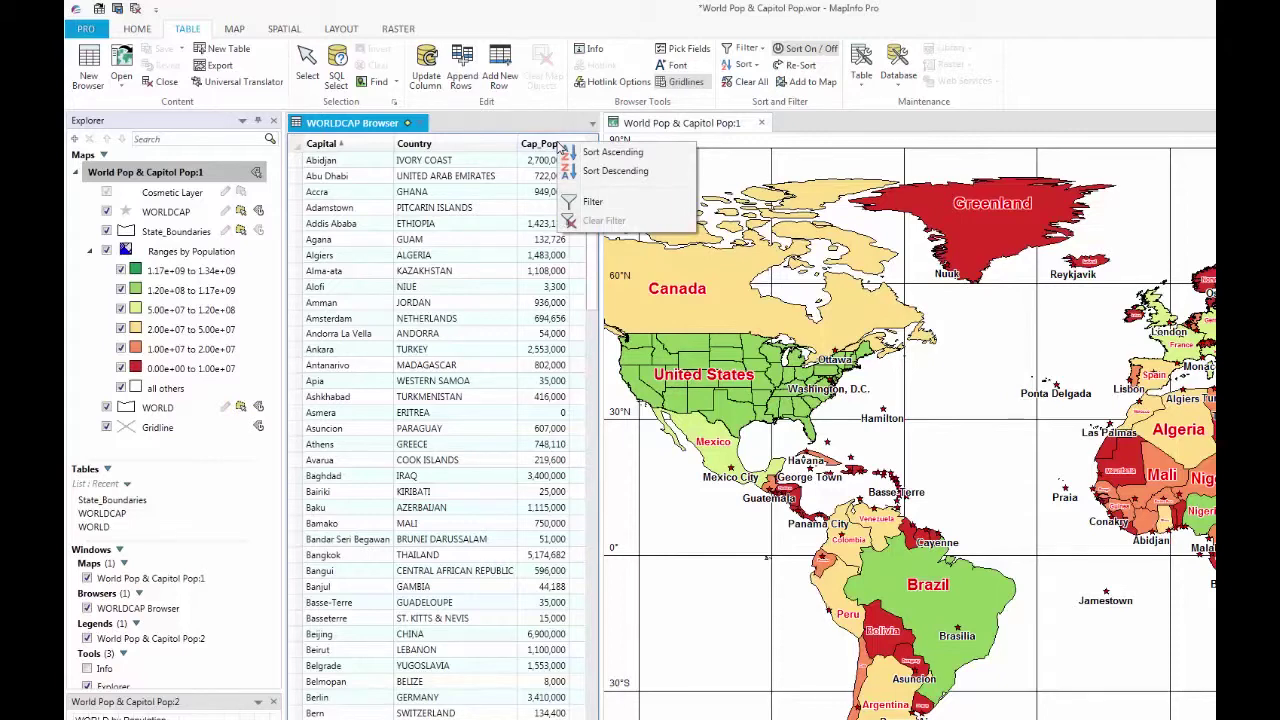
pyautogui.click(580, 152)
pyautogui.click(562, 145)
pyautogui.click(583, 172)
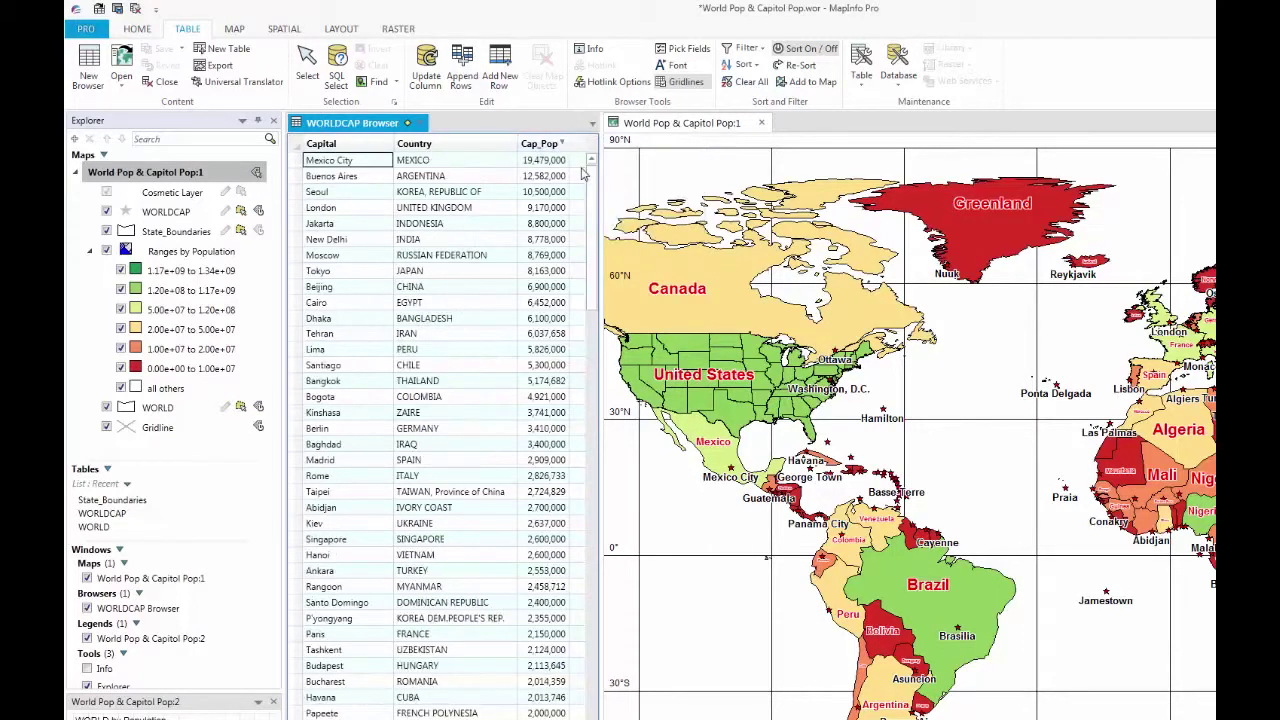
pyautogui.click(345, 144)
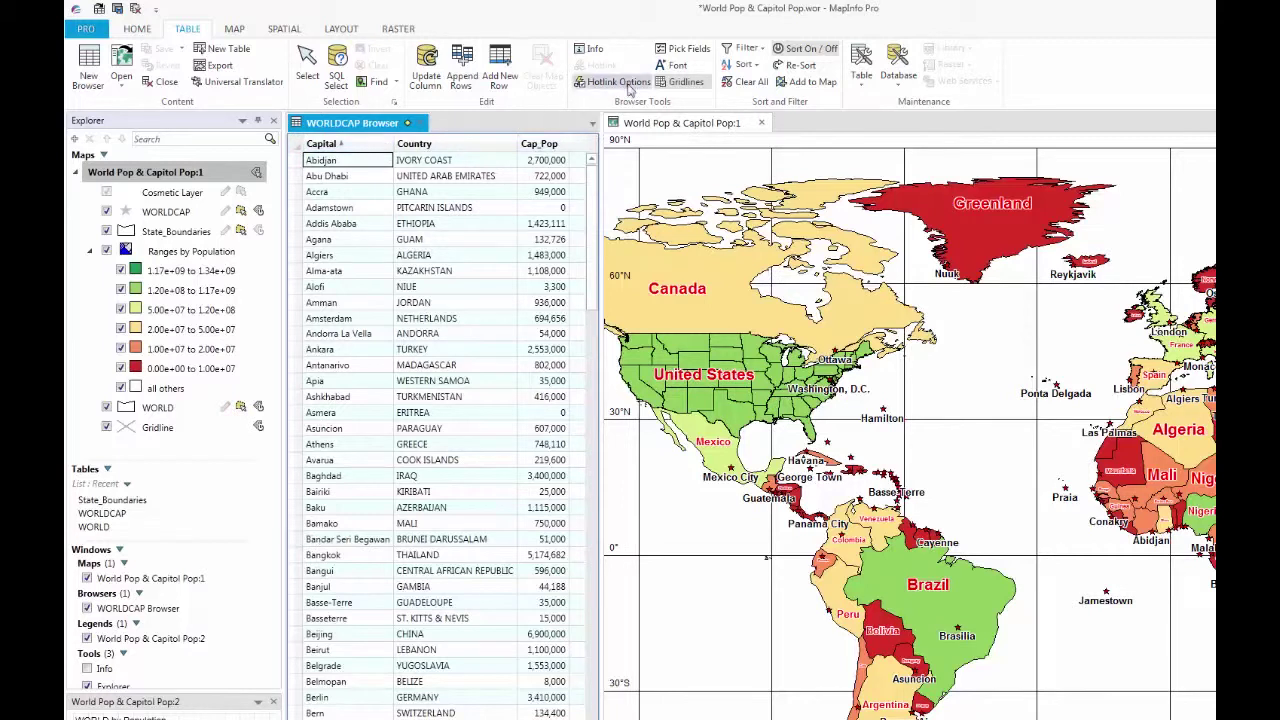
# - Filter the WORLDCAP capitals to names beginning with "A"
pyautogui.click(742, 52)
pyautogui.click(744, 404)
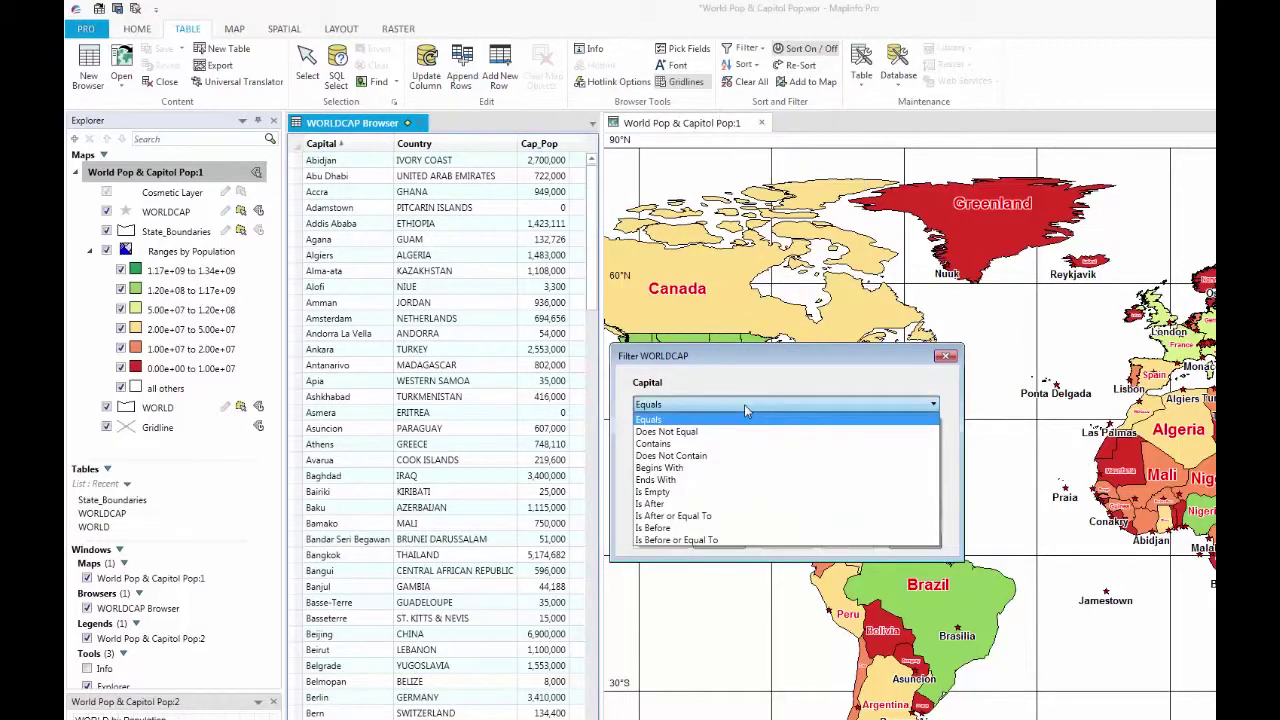
pyautogui.click(737, 467)
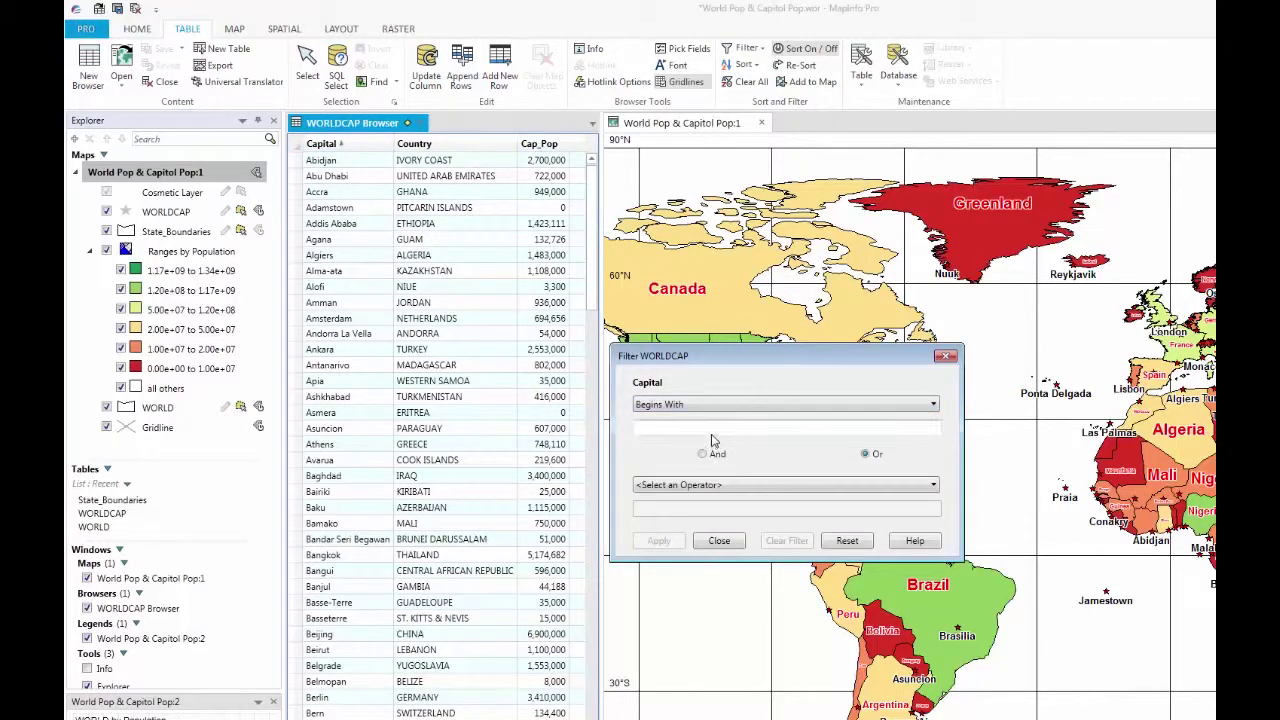
pyautogui.write('A')
pyautogui.click(660, 541)
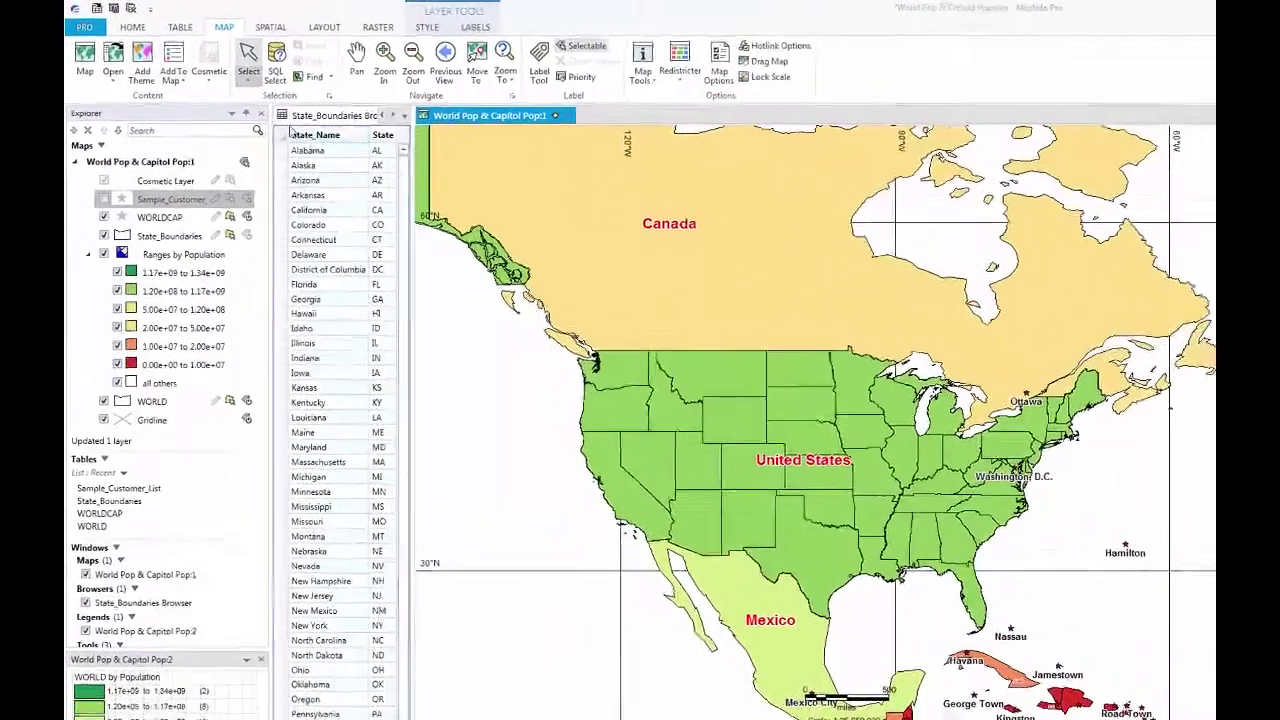
# - Radius-select the six northwestern states on the map and browse the selection as Query1
pyautogui.click(226, 66)
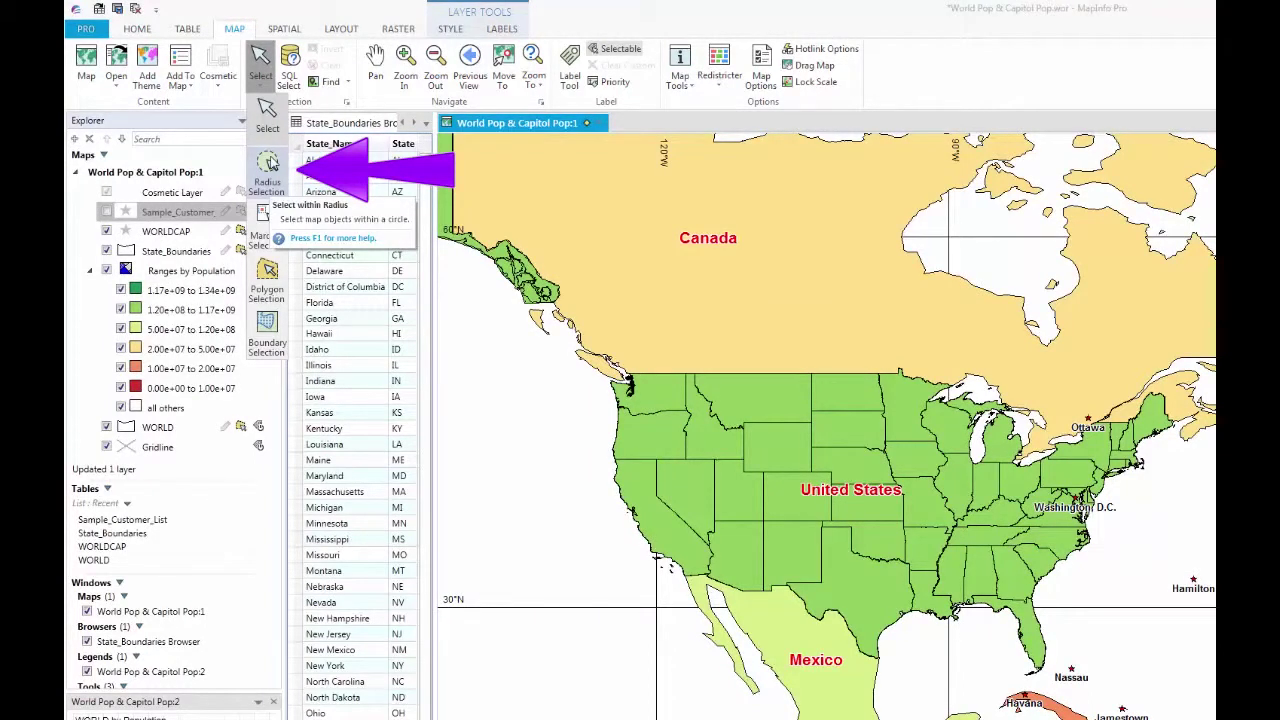
pyautogui.click(268, 165)
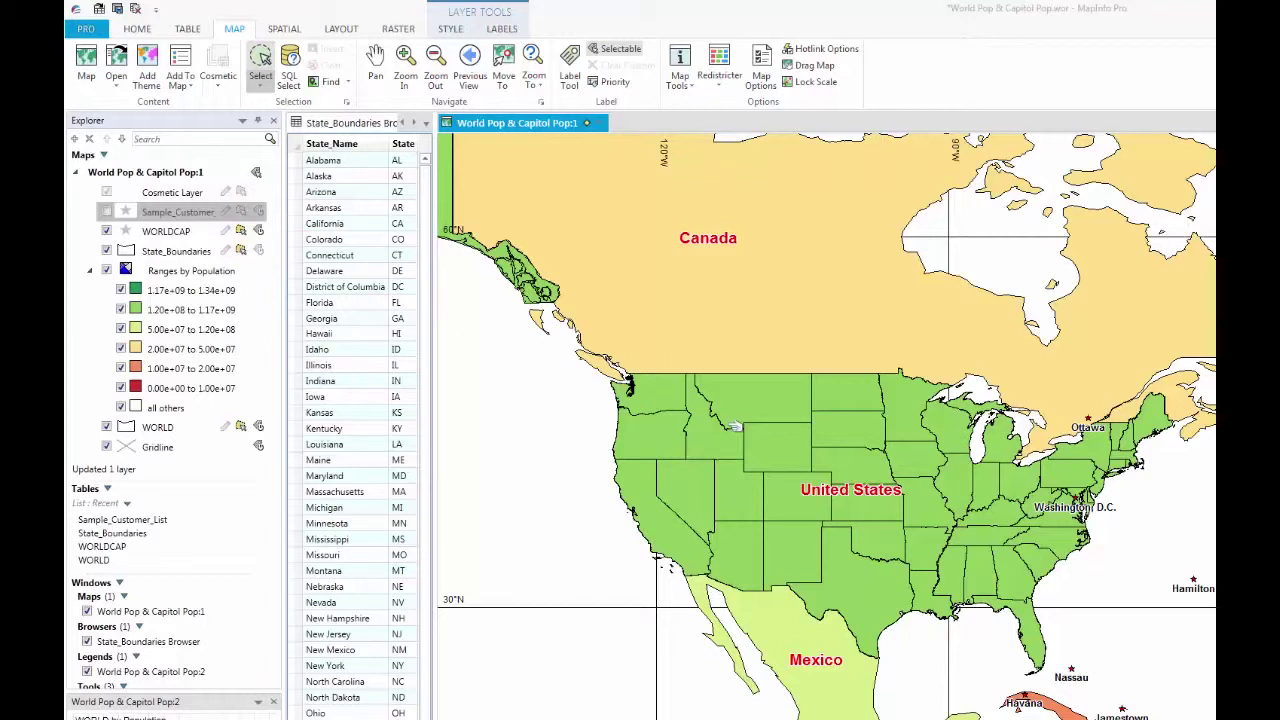
pyautogui.moveTo(735, 428); pyautogui.dragTo(781, 497)
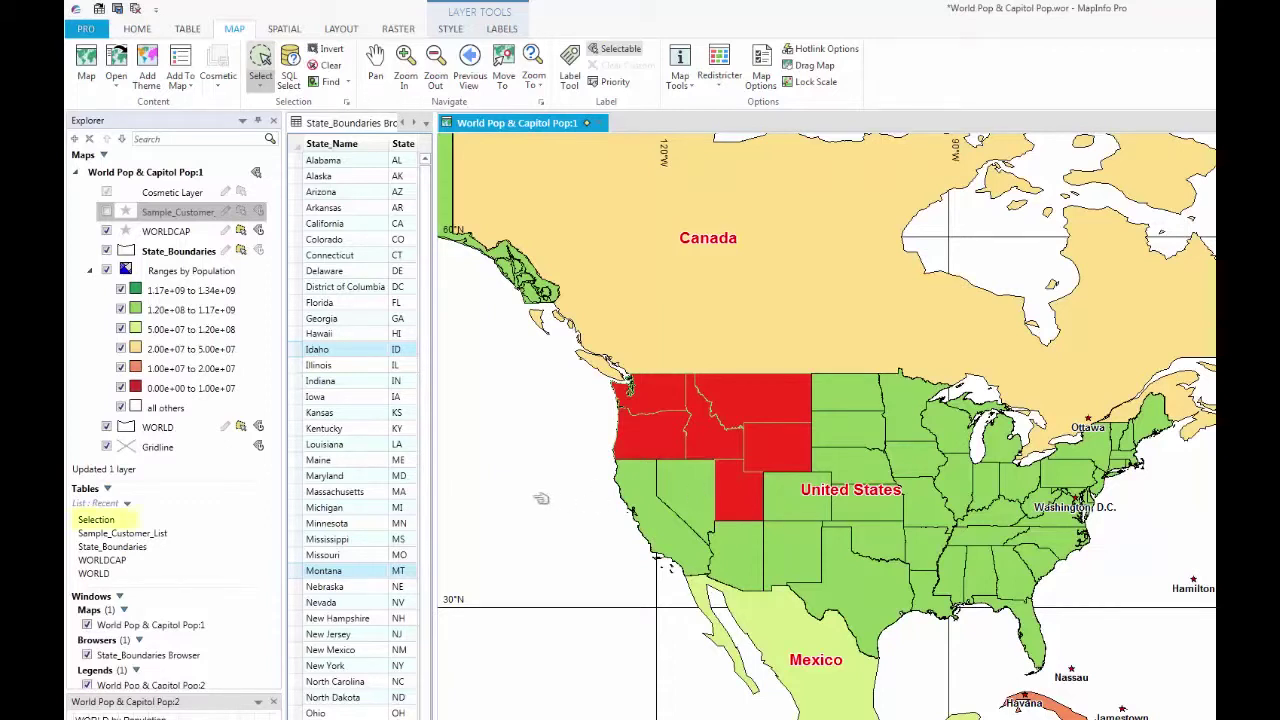
pyautogui.rightClick(116, 524)
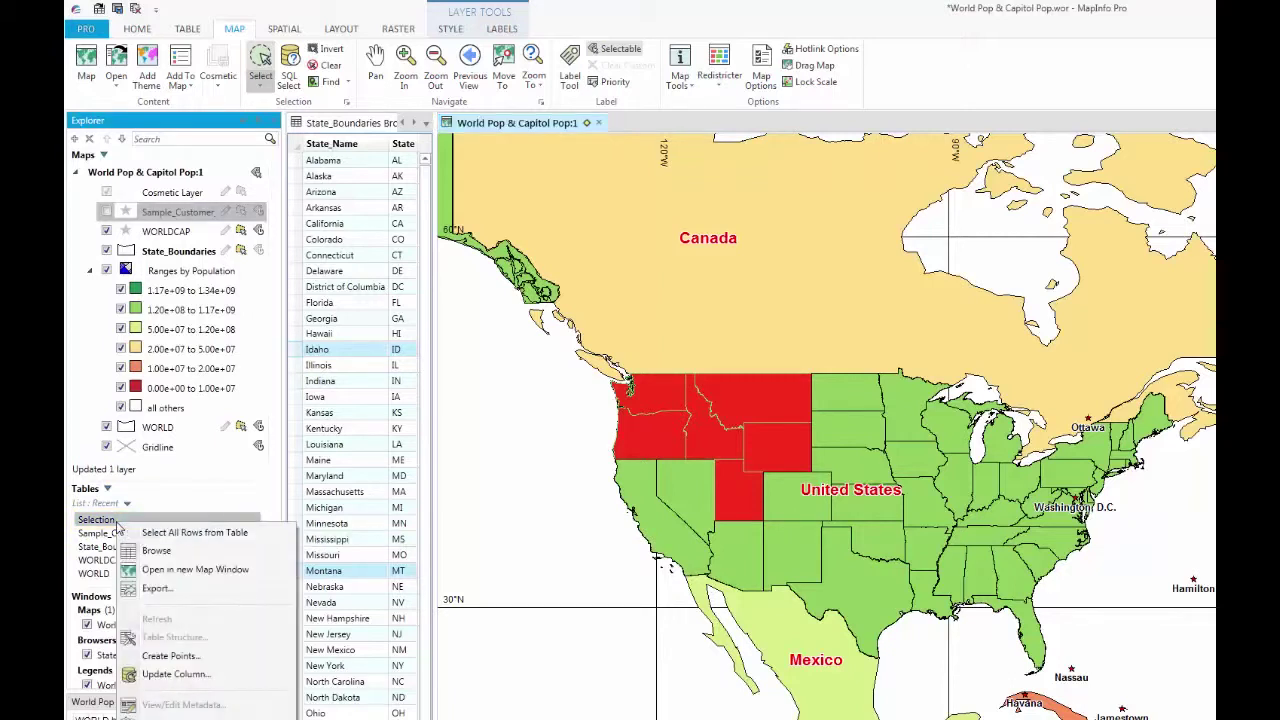
pyautogui.click(158, 552)
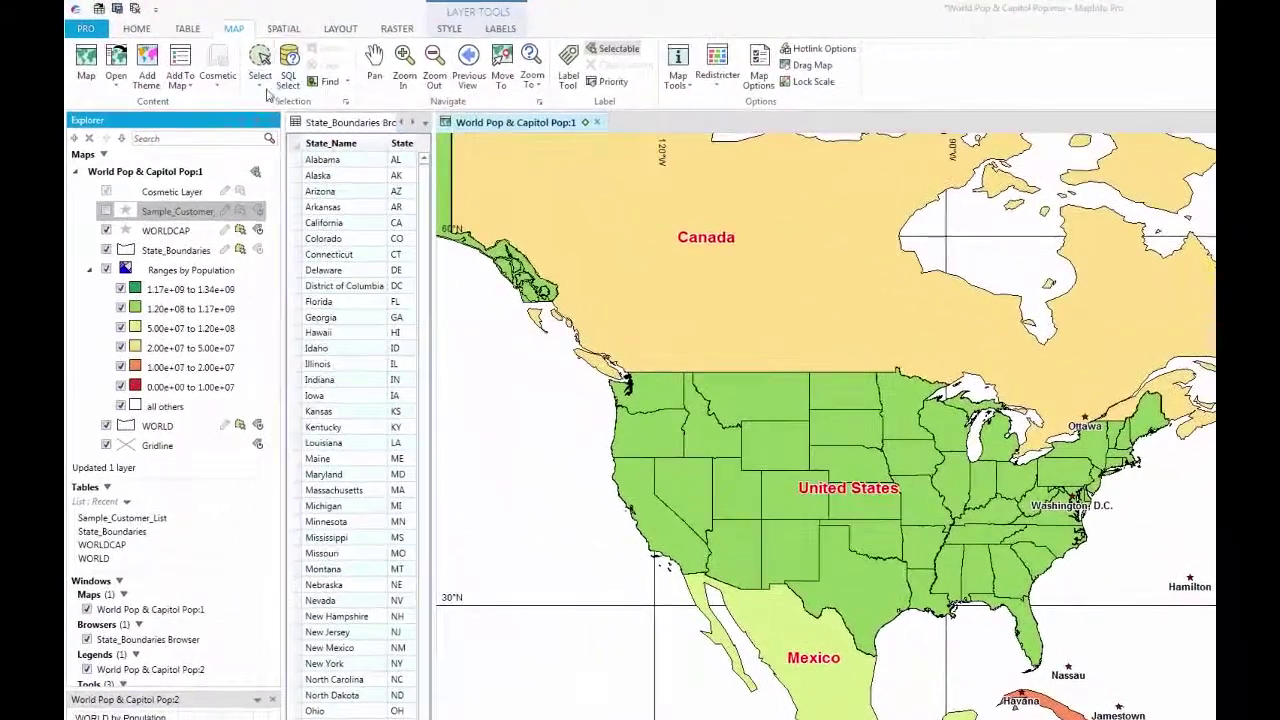
# - Marquee-select five central states, then clear that selection
pyautogui.click(223, 71)
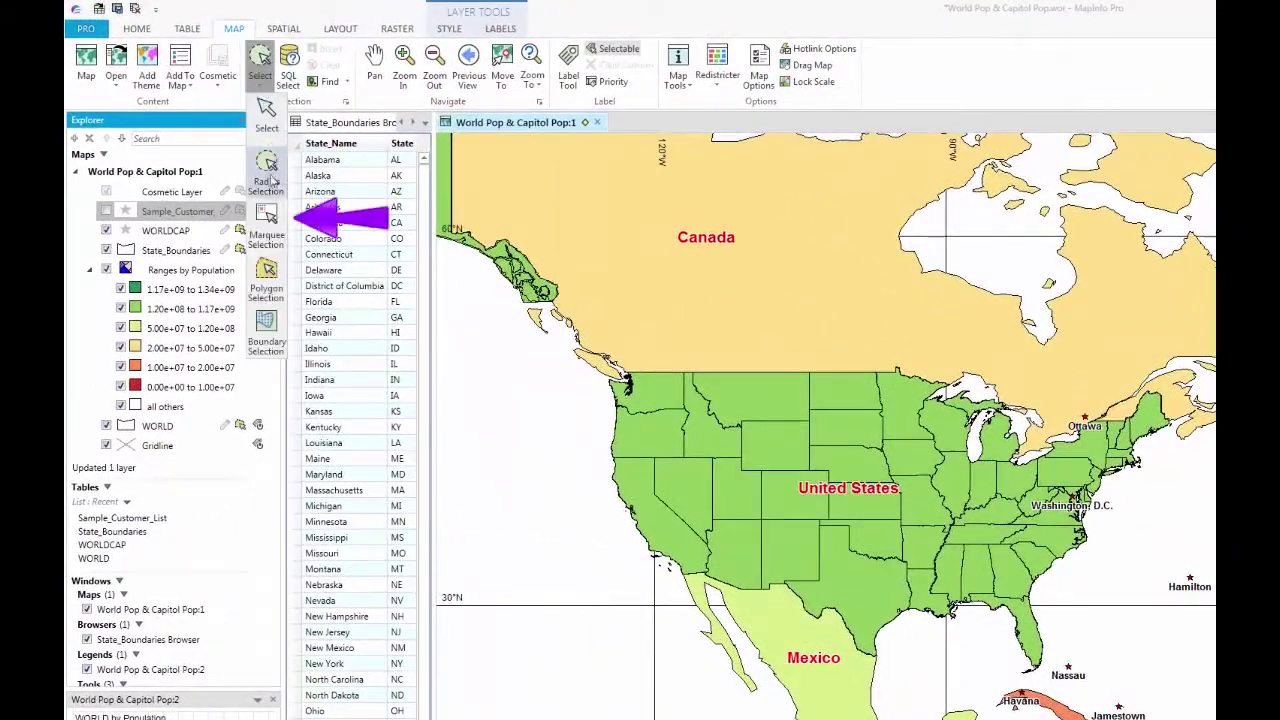
pyautogui.click(266, 222)
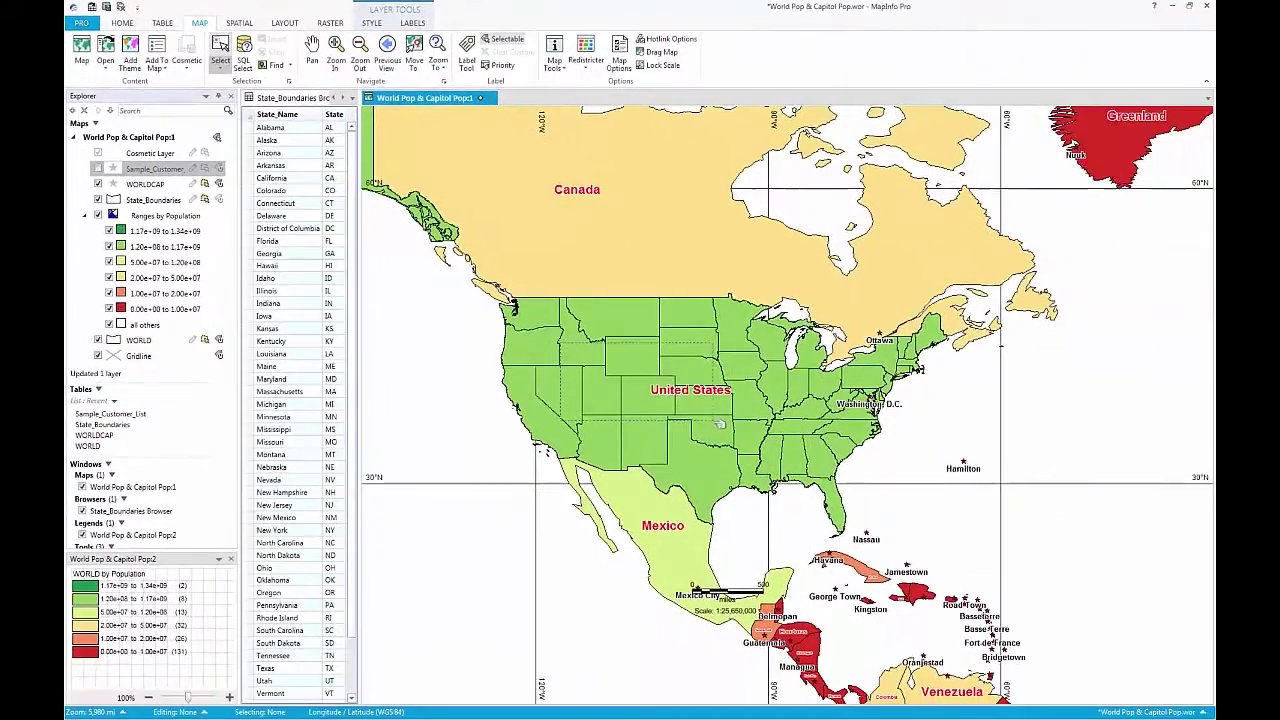
pyautogui.moveTo(738, 425); pyautogui.dragTo(889, 532)
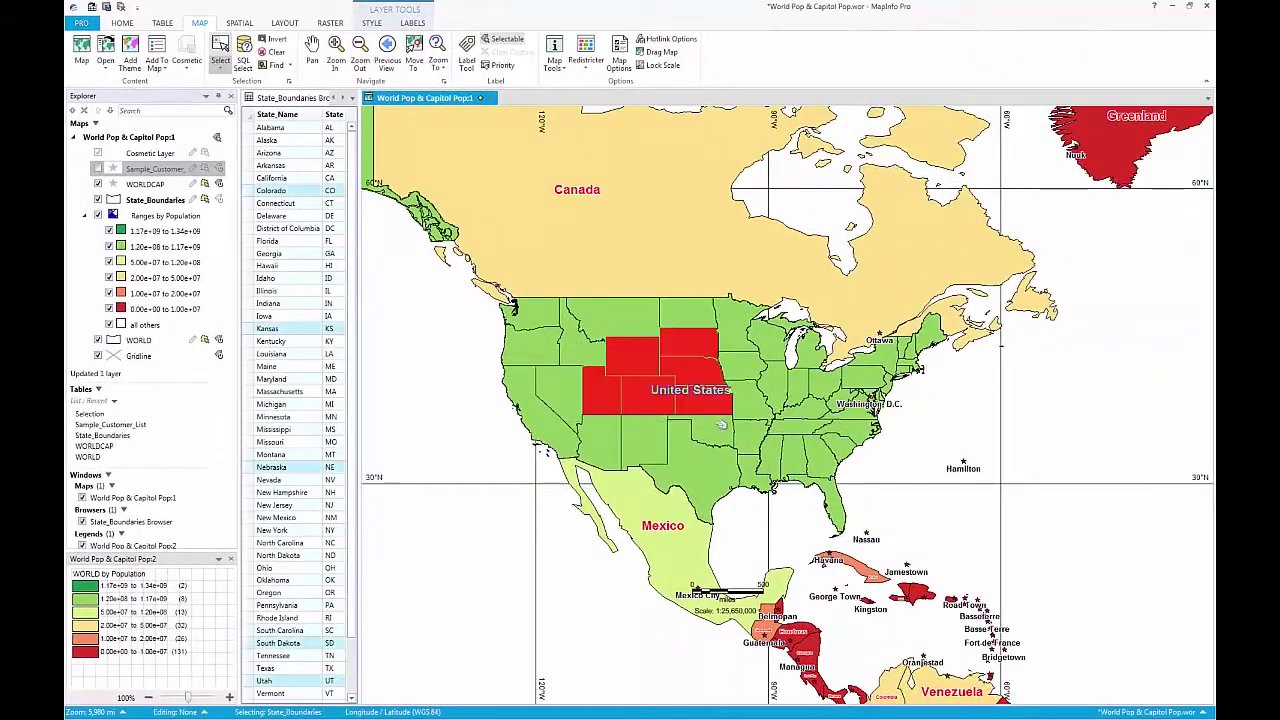
pyautogui.click(604, 383)
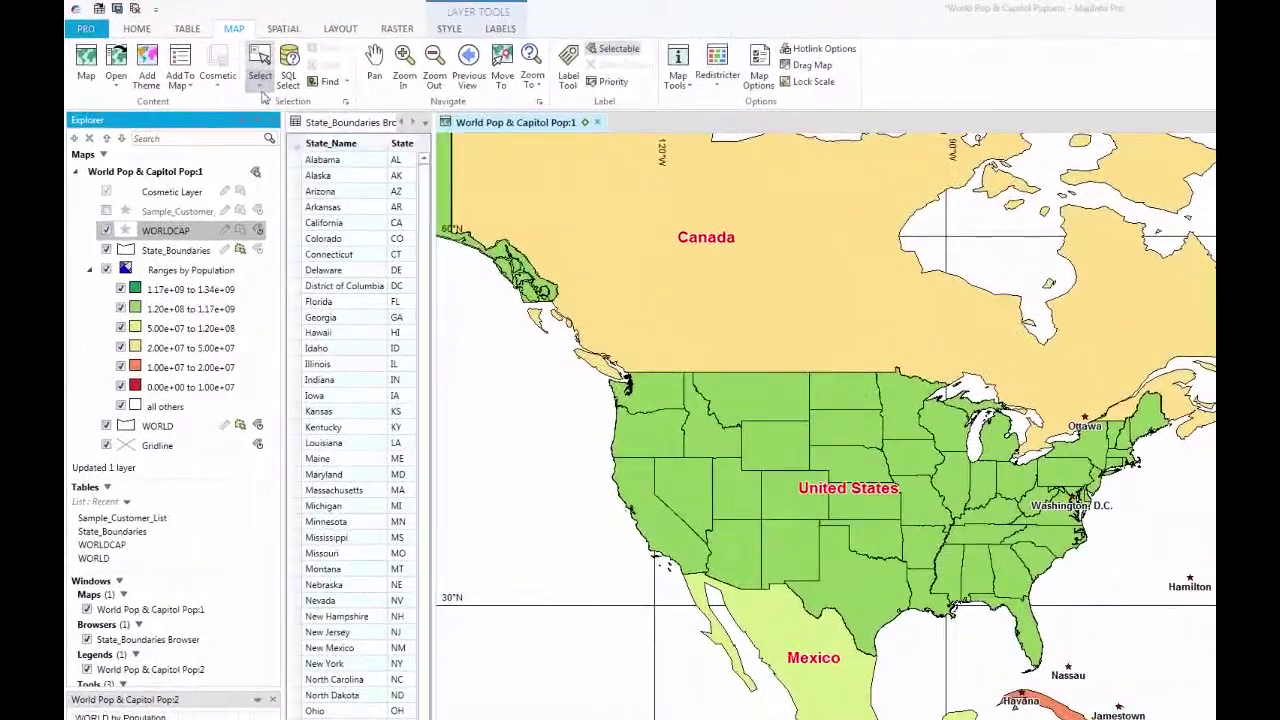
# - Select the western states by drawing a six-corner selection polygon
pyautogui.click(260, 90)
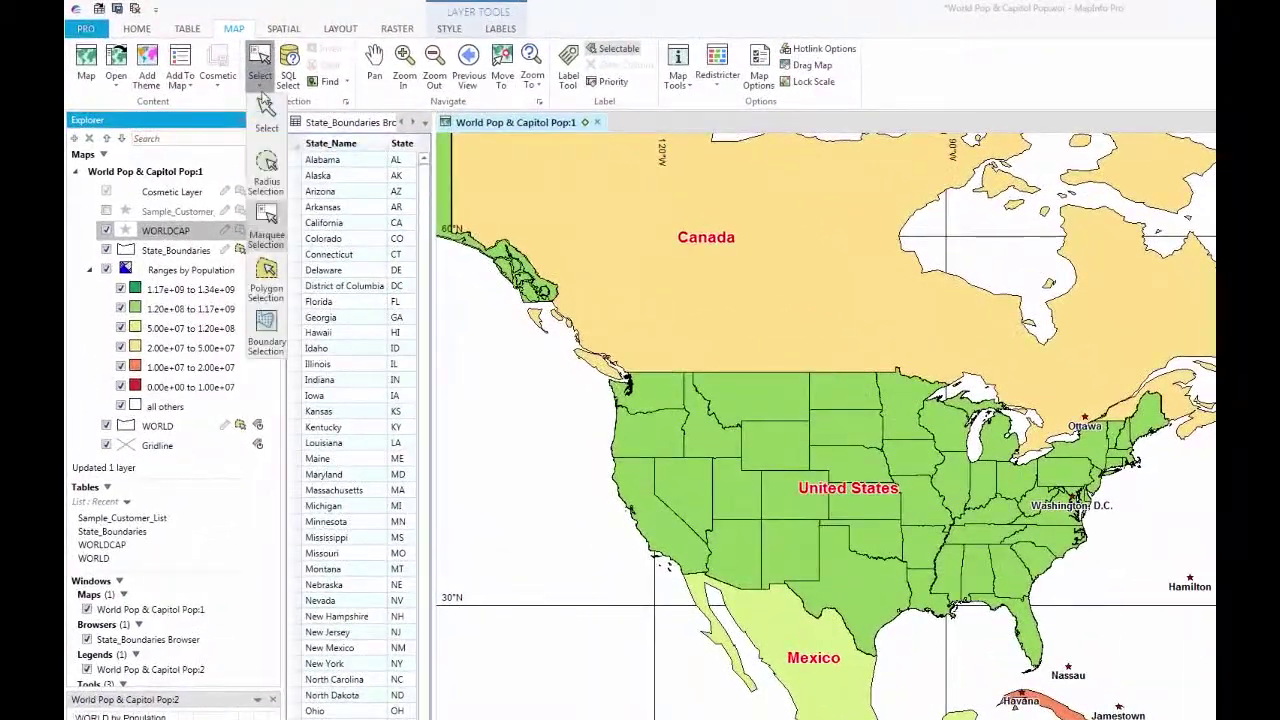
pyautogui.click(268, 272)
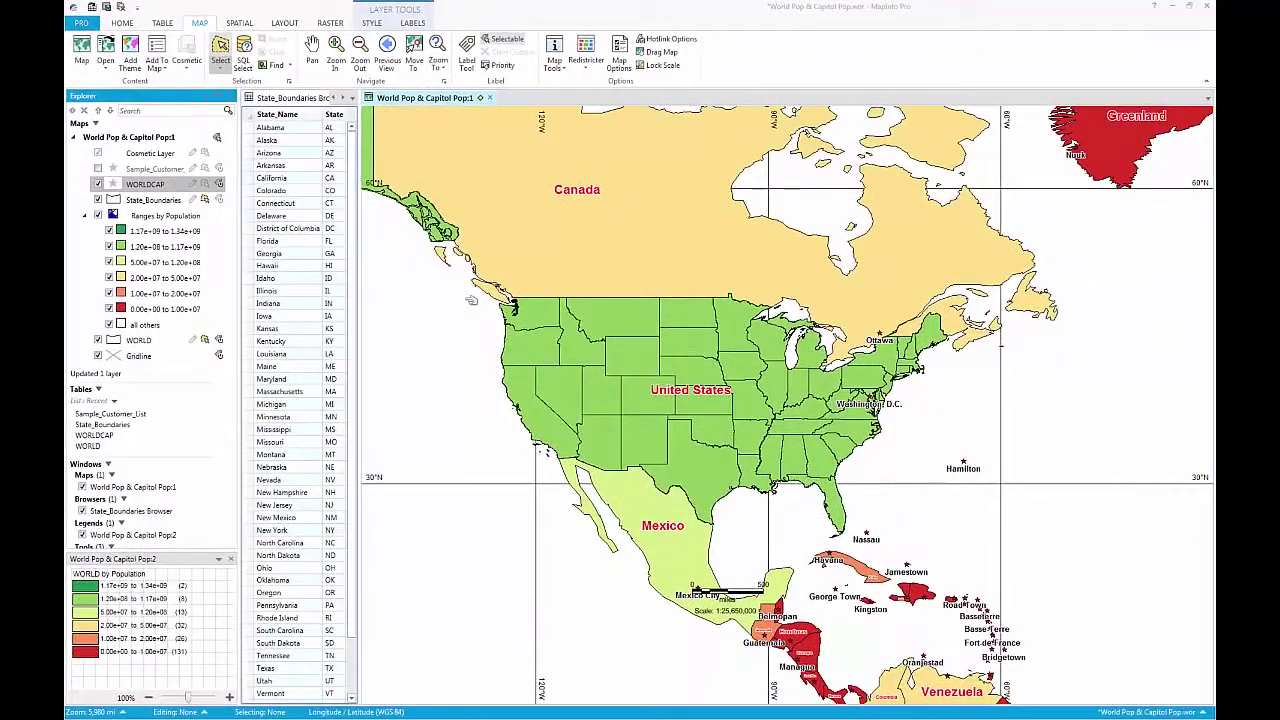
pyautogui.click(468, 299)
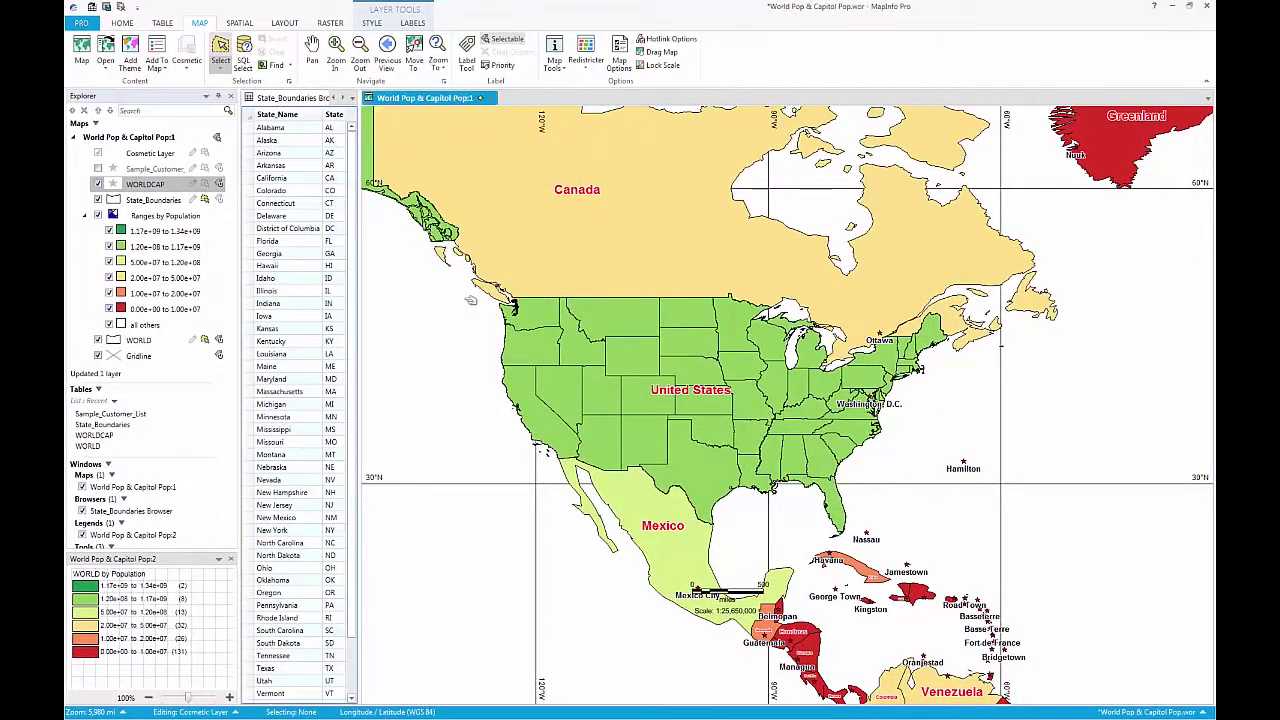
pyautogui.click(520, 445)
pyautogui.click(640, 495)
pyautogui.click(644, 467)
pyautogui.click(634, 402)
pyautogui.doubleClick(672, 270)
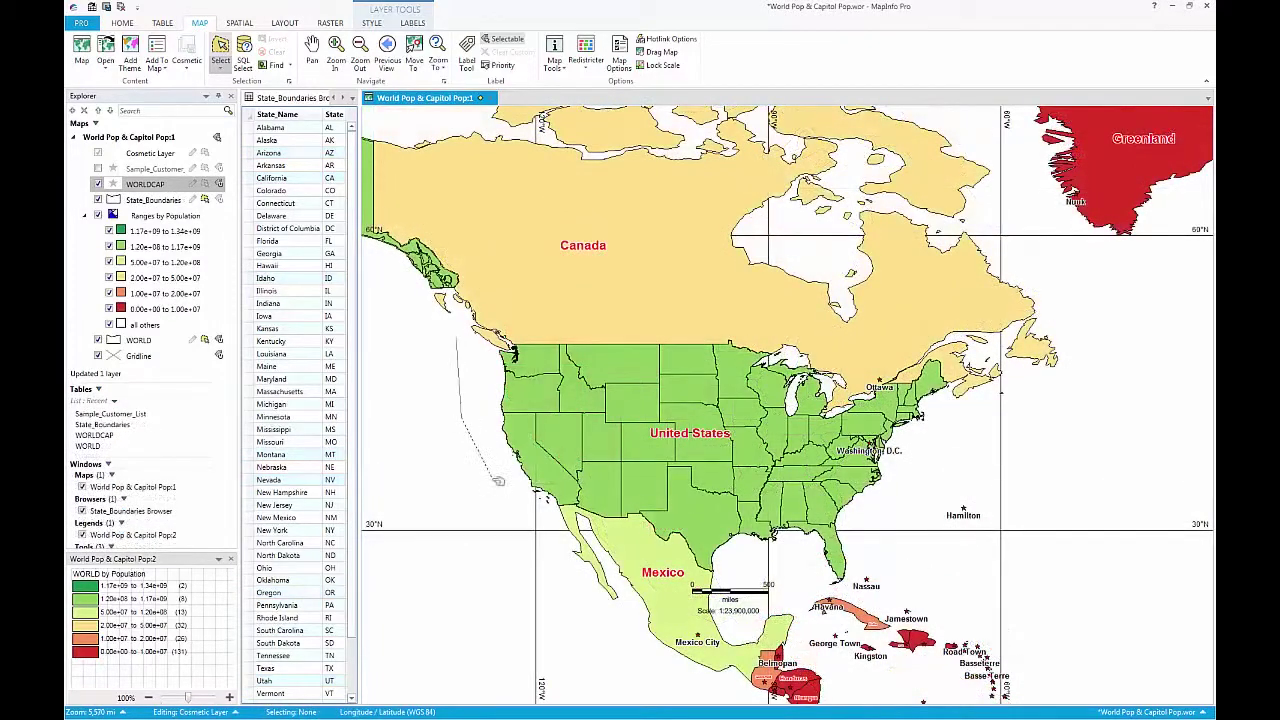
# - Cancel an unfinished west-coast polygon and turn on the Sample_Customer layer
pyautogui.click(510, 520)
pyautogui.click(630, 557)
pyautogui.click(709, 448)
pyautogui.press('Escape')
pyautogui.click(97, 168)
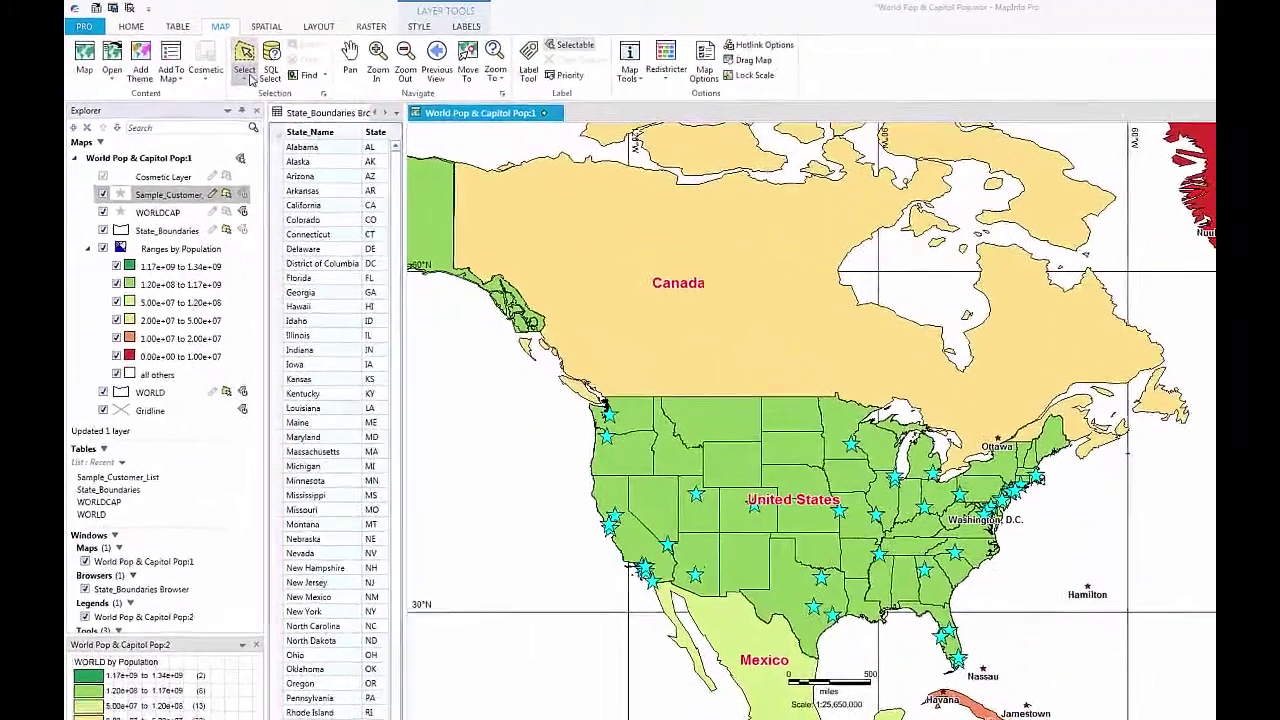
# - With Boundary Selection, select the customers in California, Oregon, Washington, then Utah
pyautogui.click(250, 78)
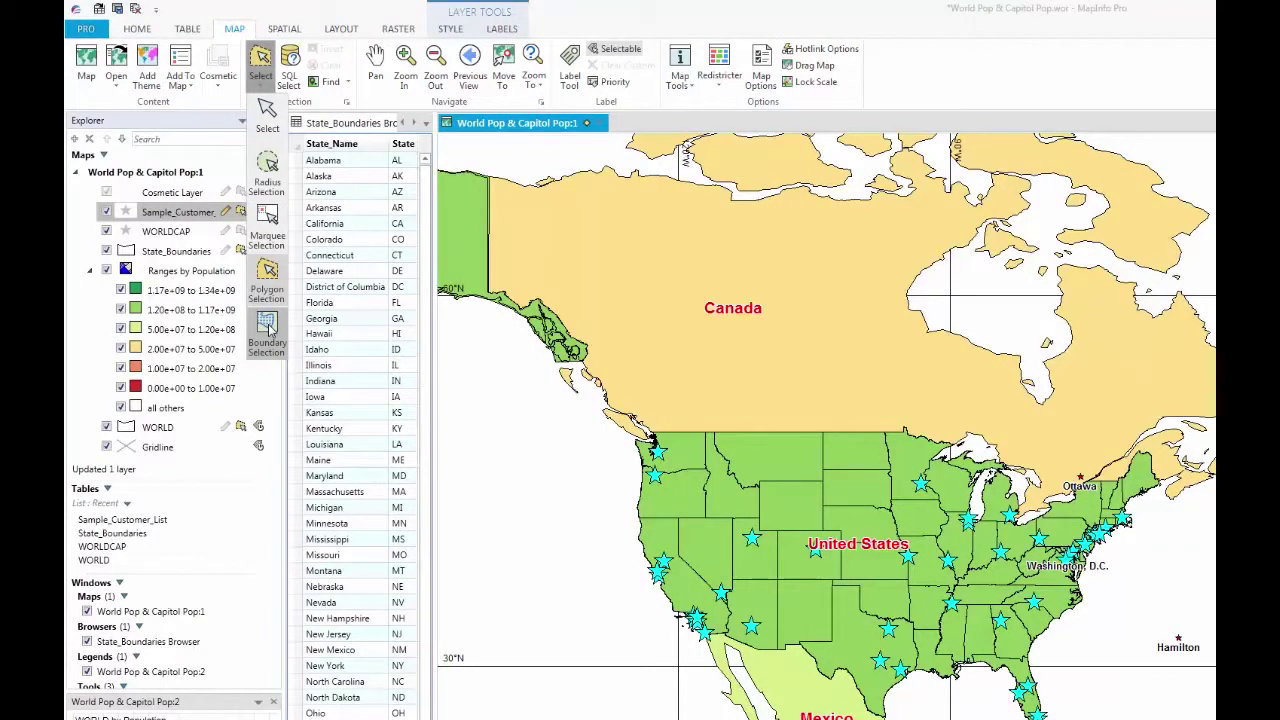
pyautogui.click(268, 330)
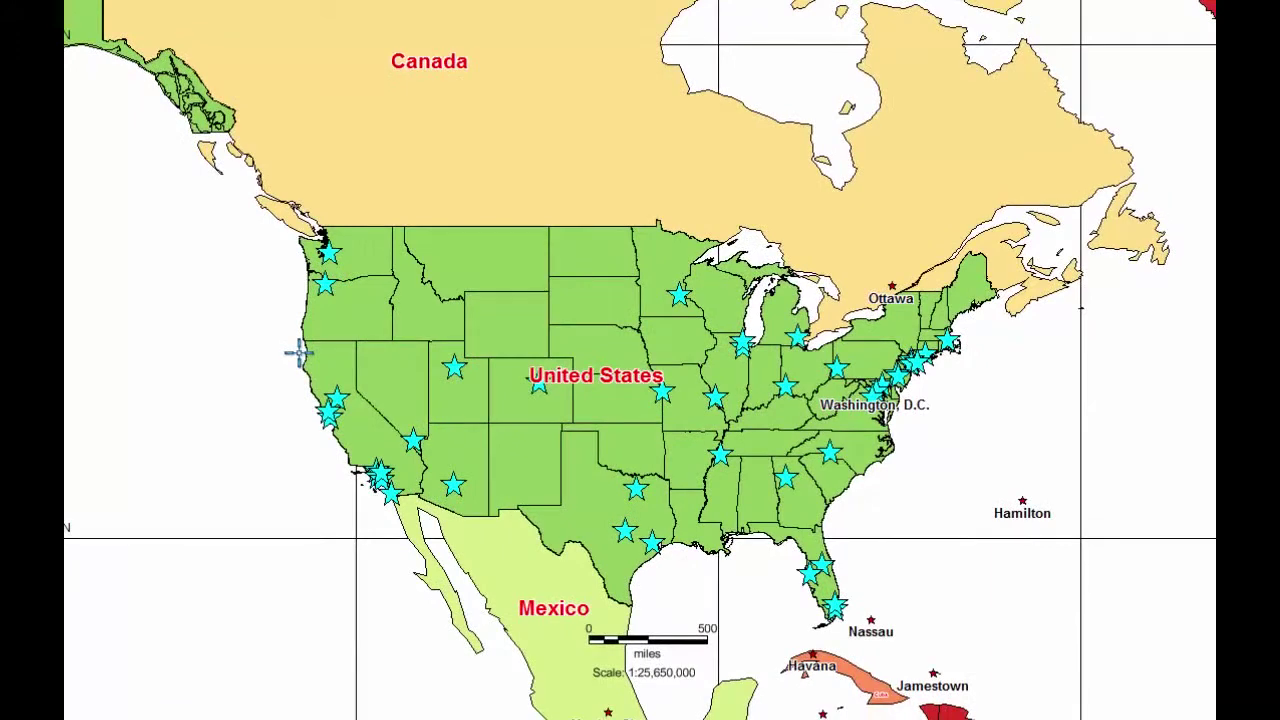
pyautogui.click(312, 362)
pyautogui.click(343, 320)
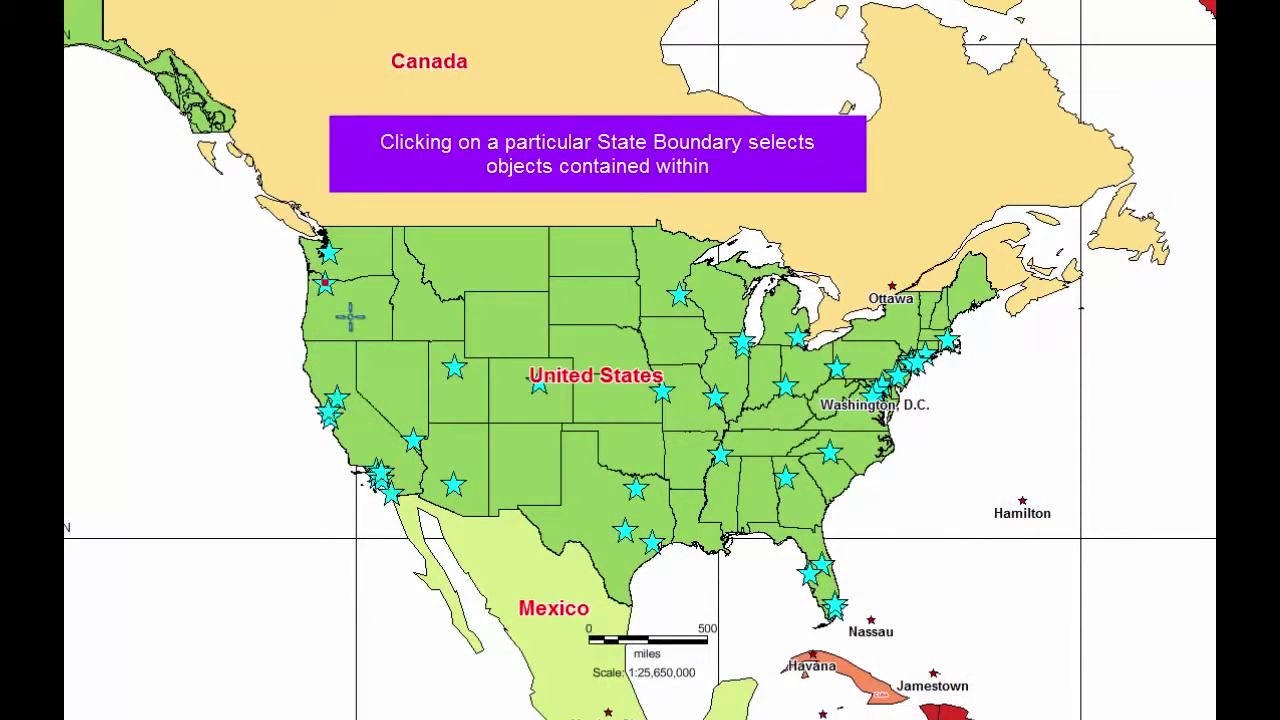
pyautogui.click(378, 253)
pyautogui.click(444, 388)
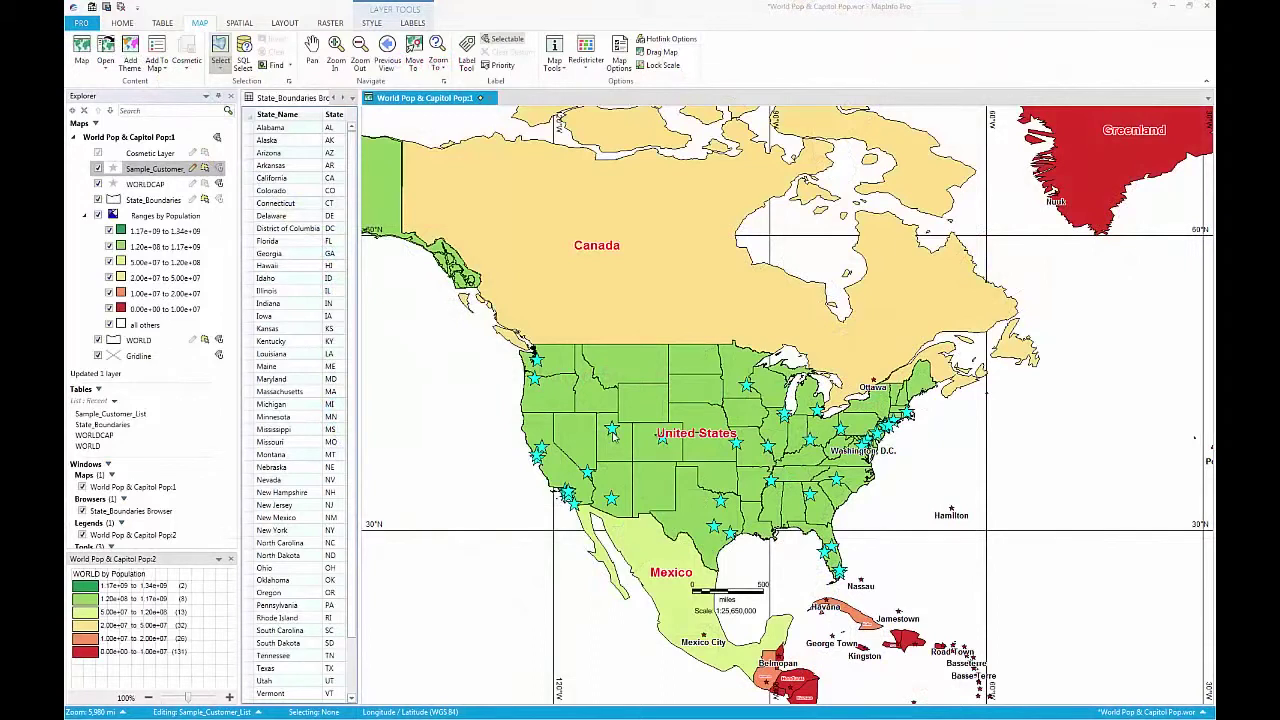
# - Select a customer star near Texas, invert the selection, then clear it
pyautogui.click(222, 68)
pyautogui.click(720, 500)
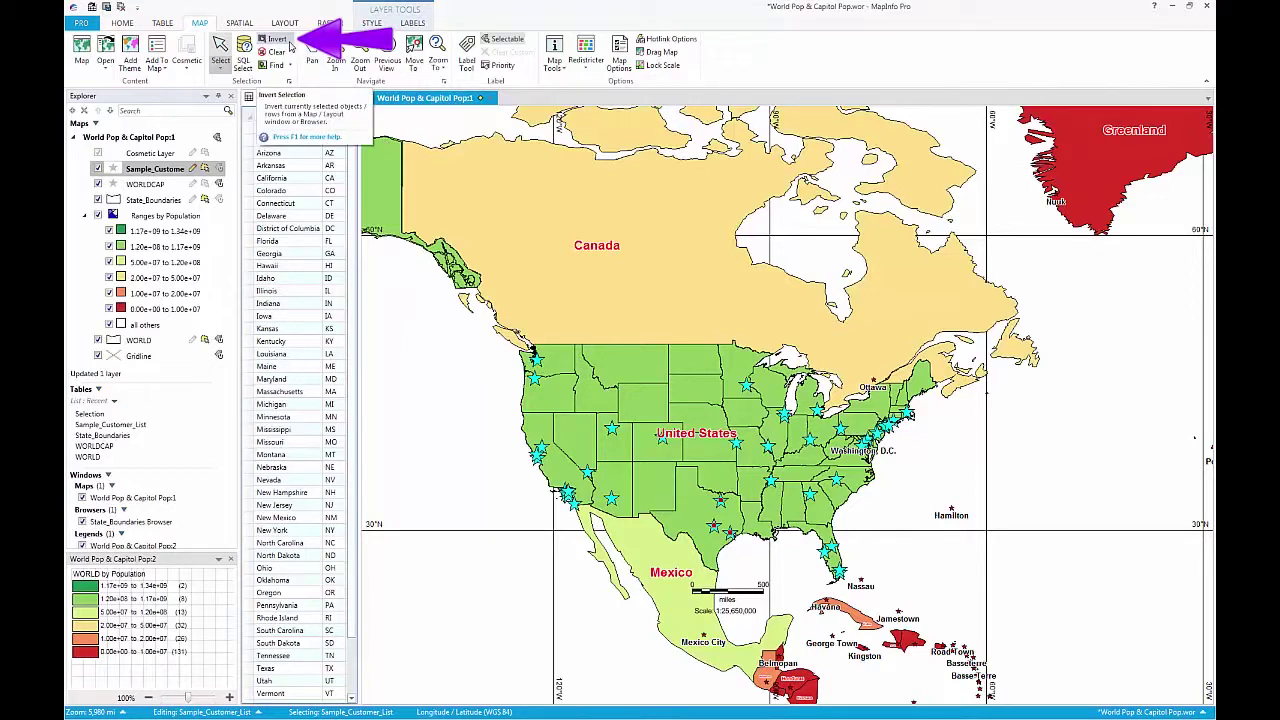
pyautogui.click(290, 45)
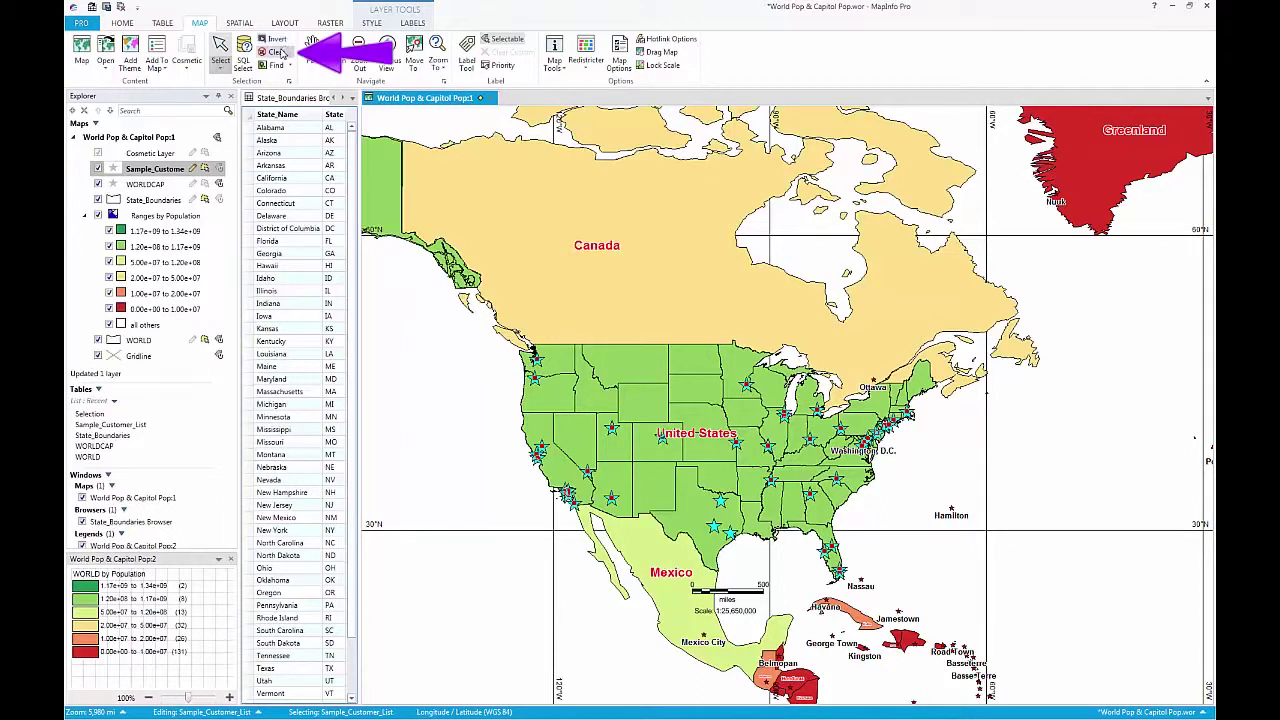
pyautogui.click(281, 52)
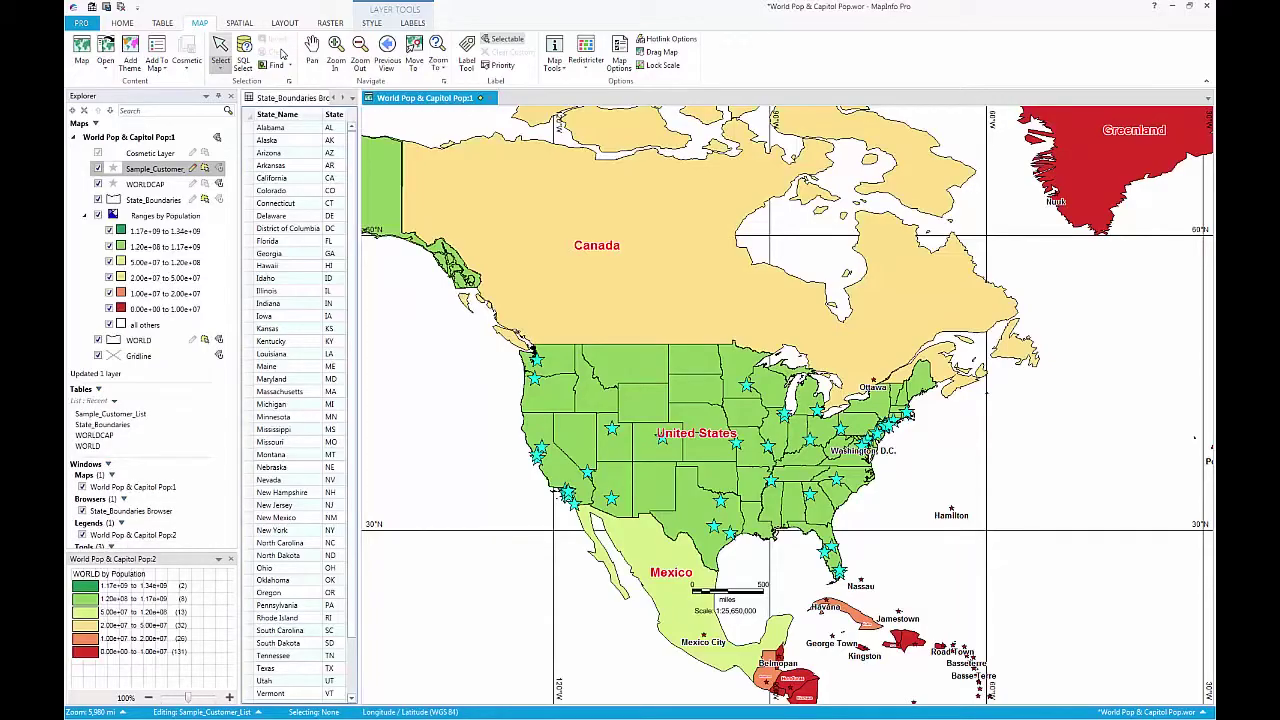